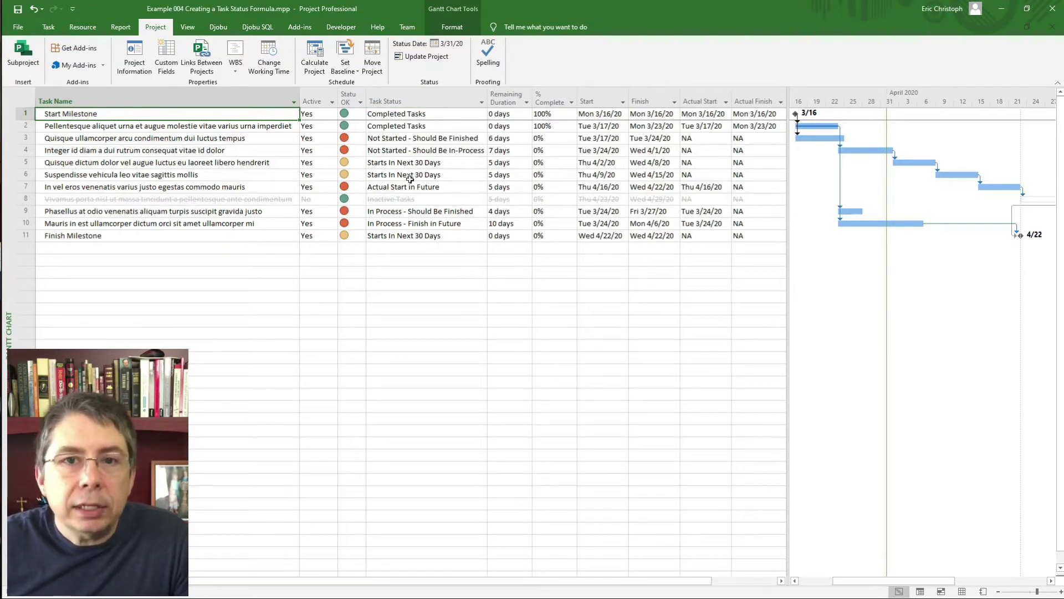
# - Open the formula of the Task Status custom field
pyautogui.rightClick(415, 99)
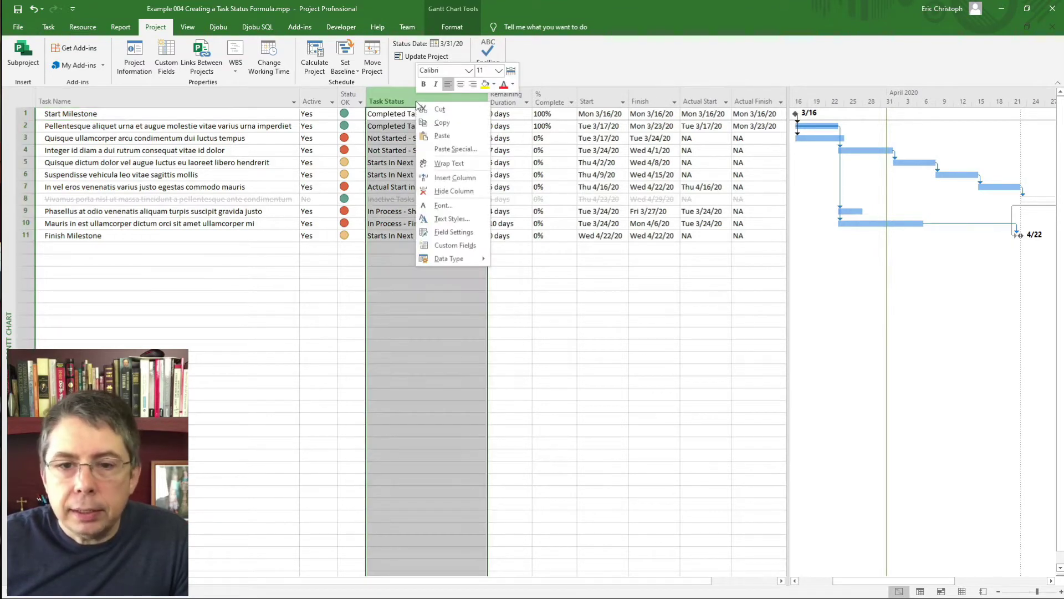
pyautogui.click(462, 245)
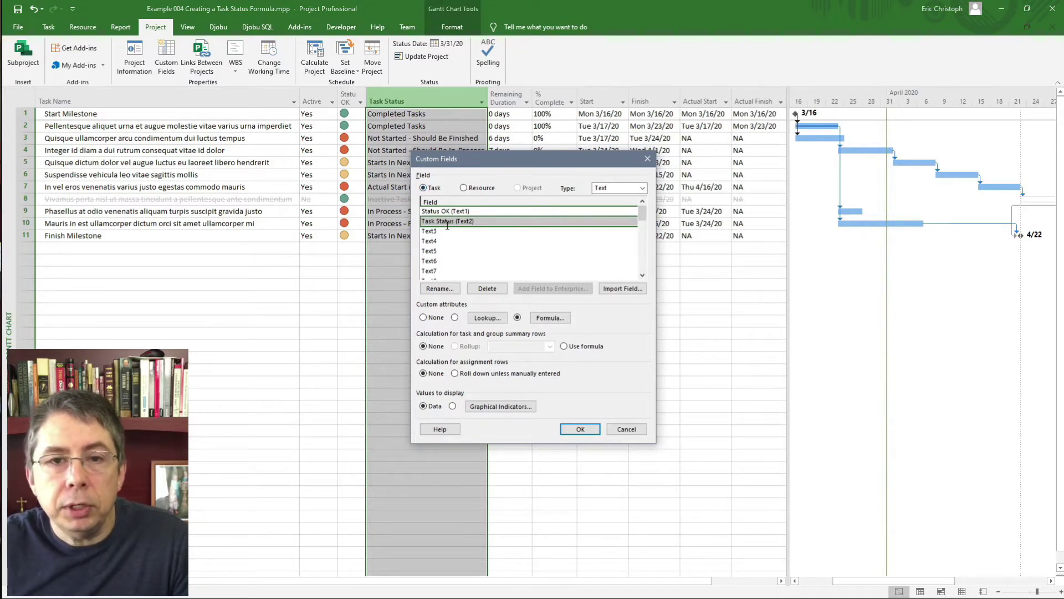
pyautogui.click(555, 319)
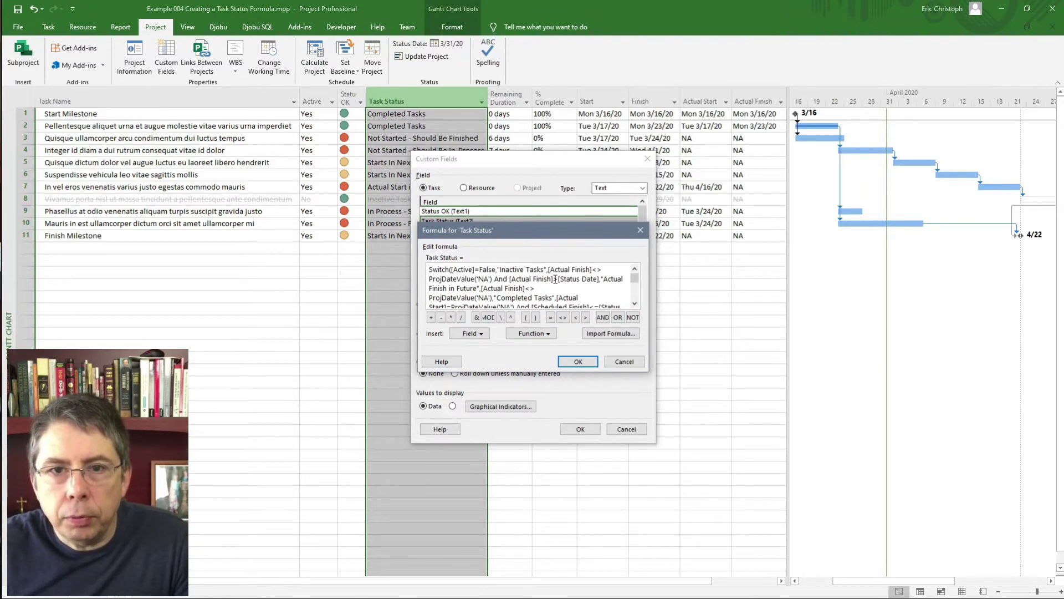
# - Review the formula text in Notepad and the Task Status Decision Tree slide in PowerPoint, and switch back to Project
pyautogui.hotkey('alt', 'Tab')
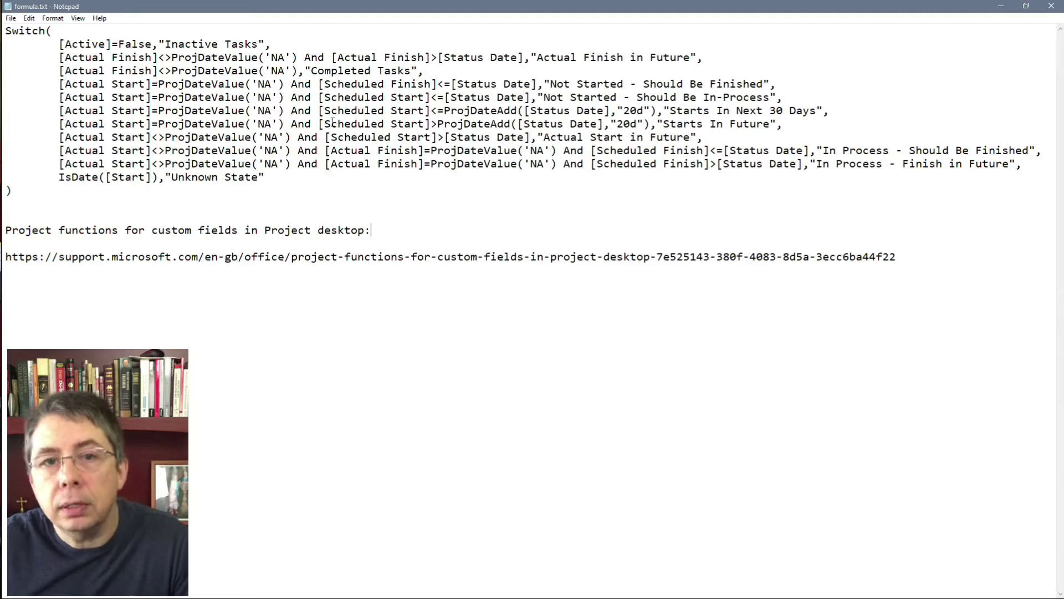
pyautogui.hotkey('alt', 'Tab')
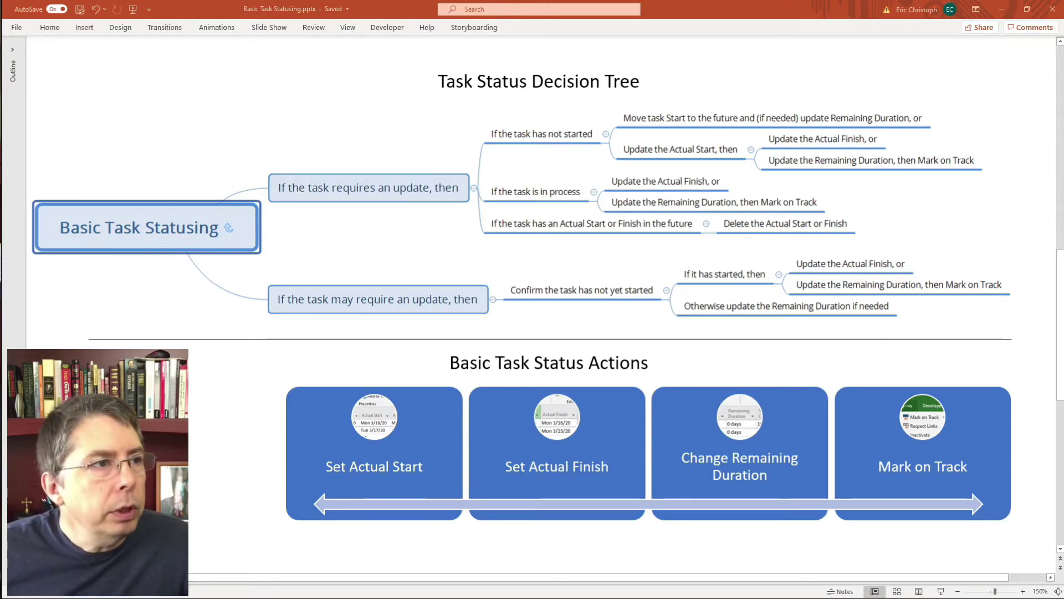
pyautogui.hotkey('alt', 'Tab')
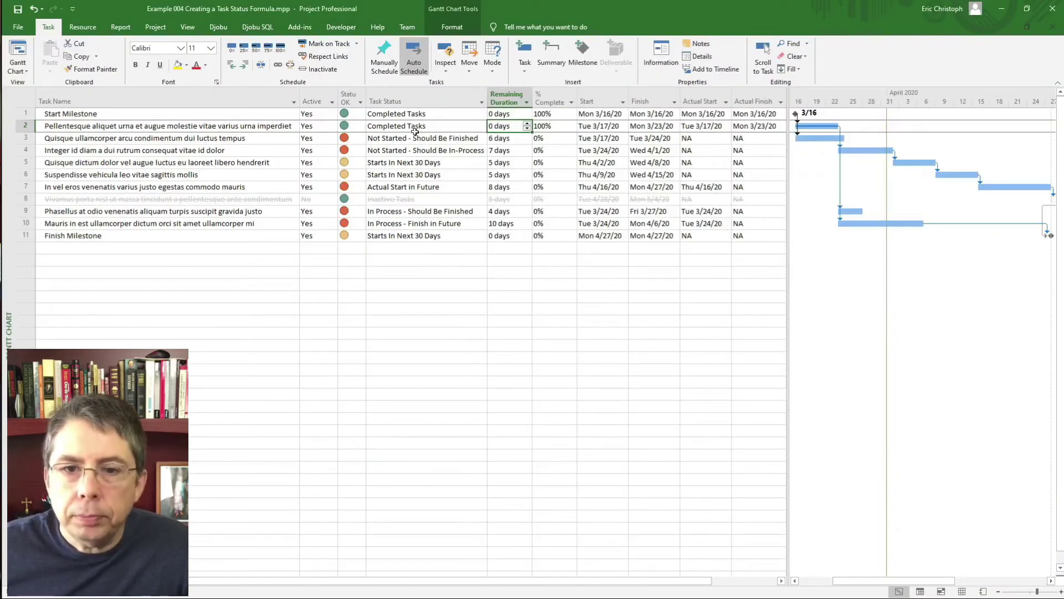
# - Filter the Task Status column to the two "Not Started" statuses, Should Be Finished and Should Be In-Process
pyautogui.click(481, 103)
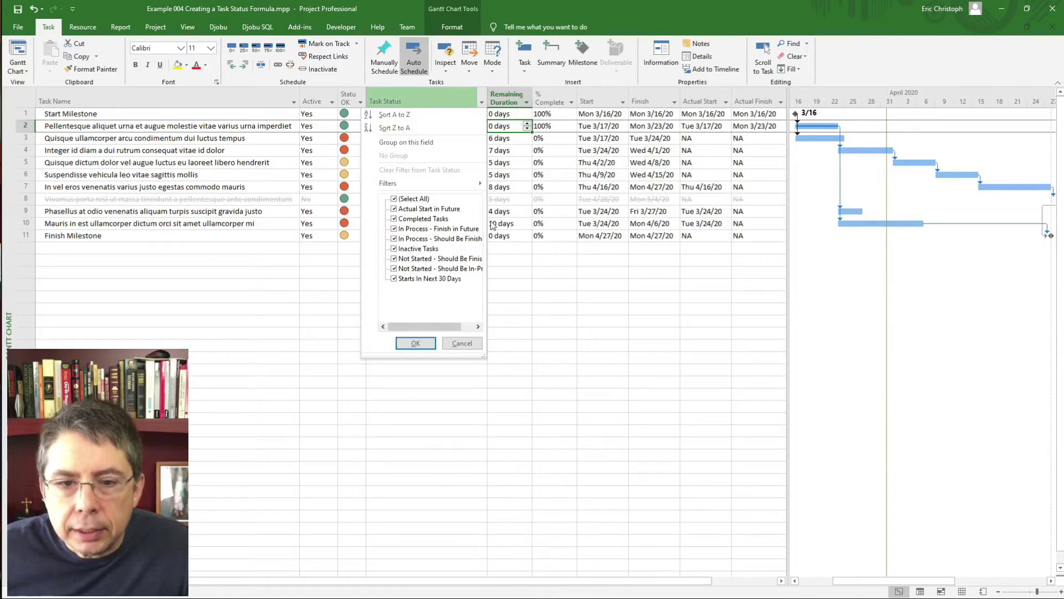
pyautogui.click(401, 200)
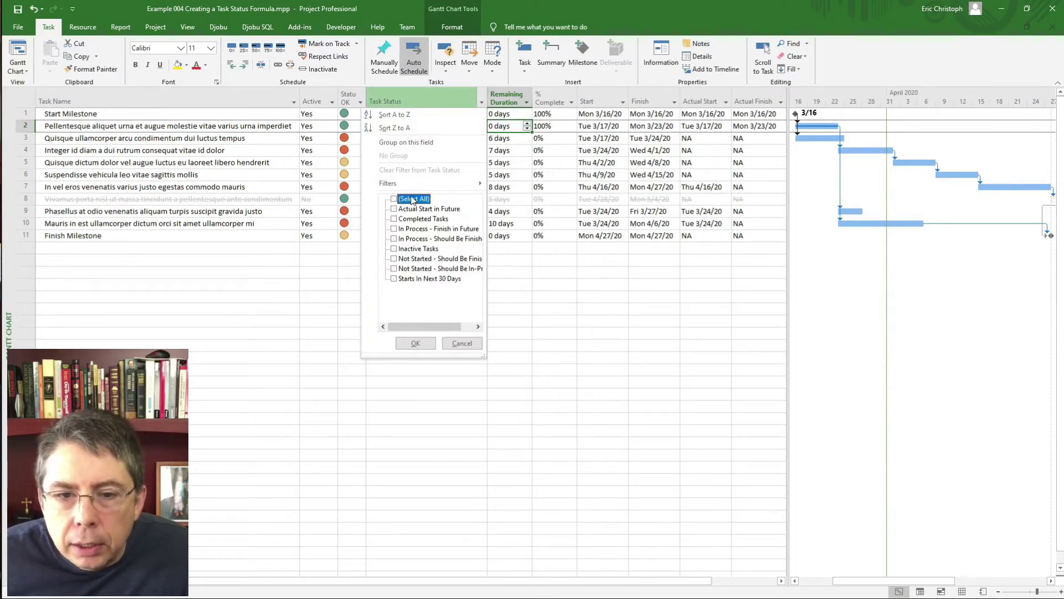
pyautogui.click(394, 258)
pyautogui.click(409, 268)
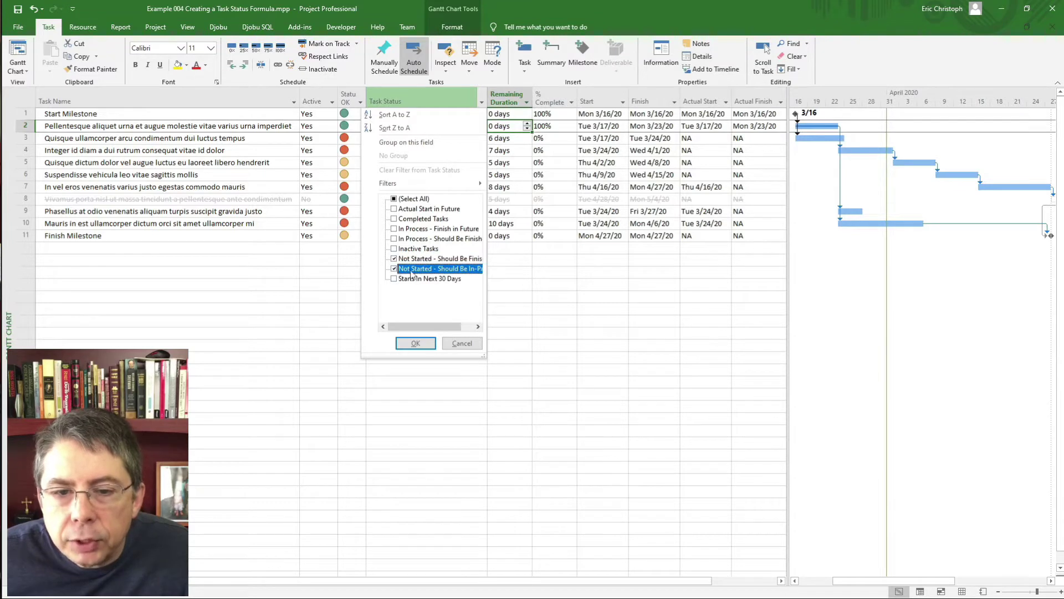
pyautogui.click(415, 343)
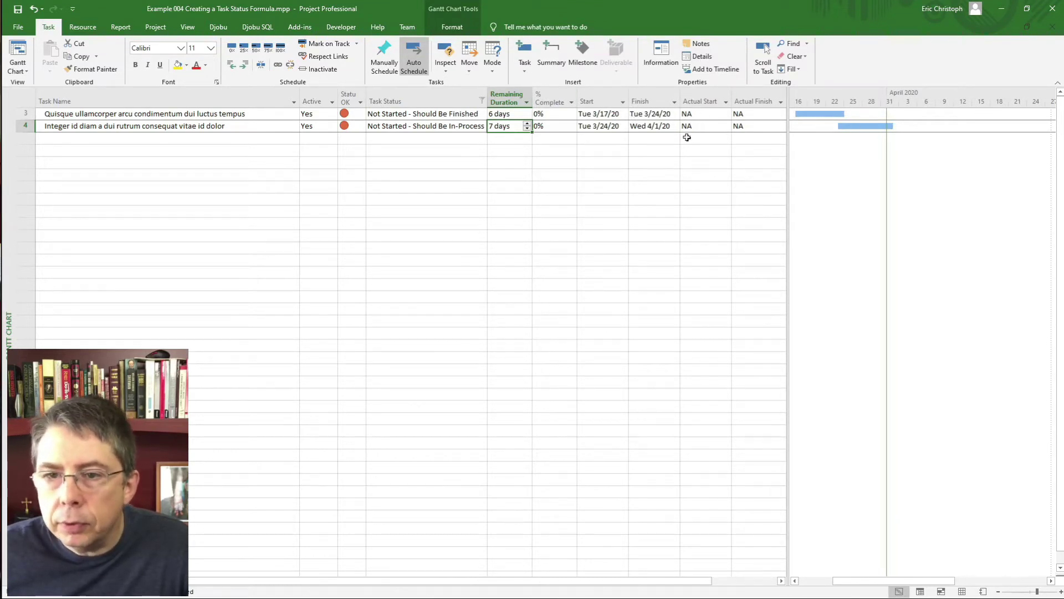
# - Set task 3's Actual Start to 3/17/20 and its Actual Finish to 3/24/20
pyautogui.click(704, 115)
pyautogui.write('3/17/20')
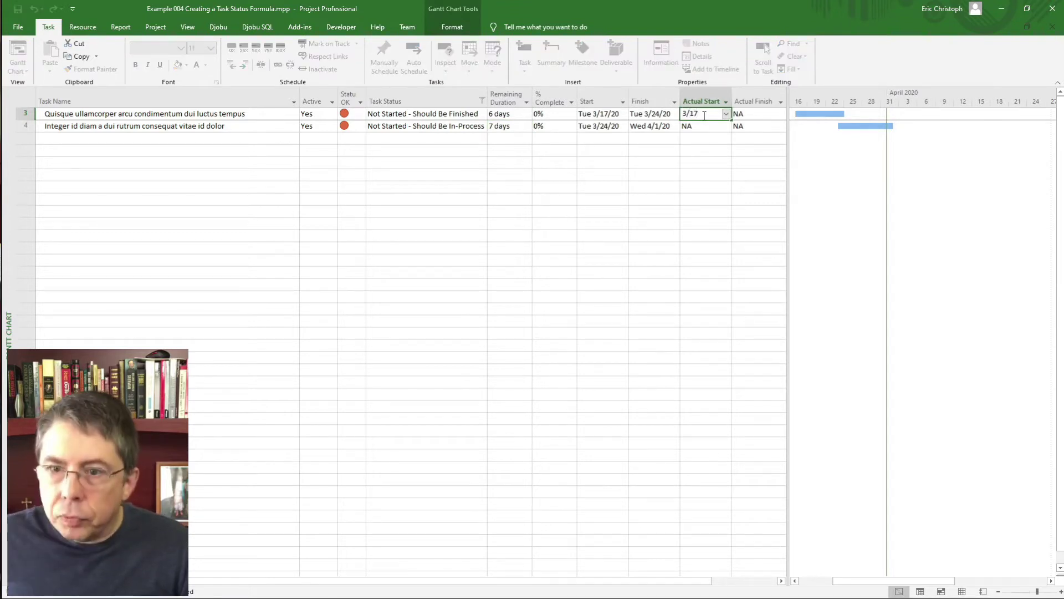
pyautogui.press('Return')
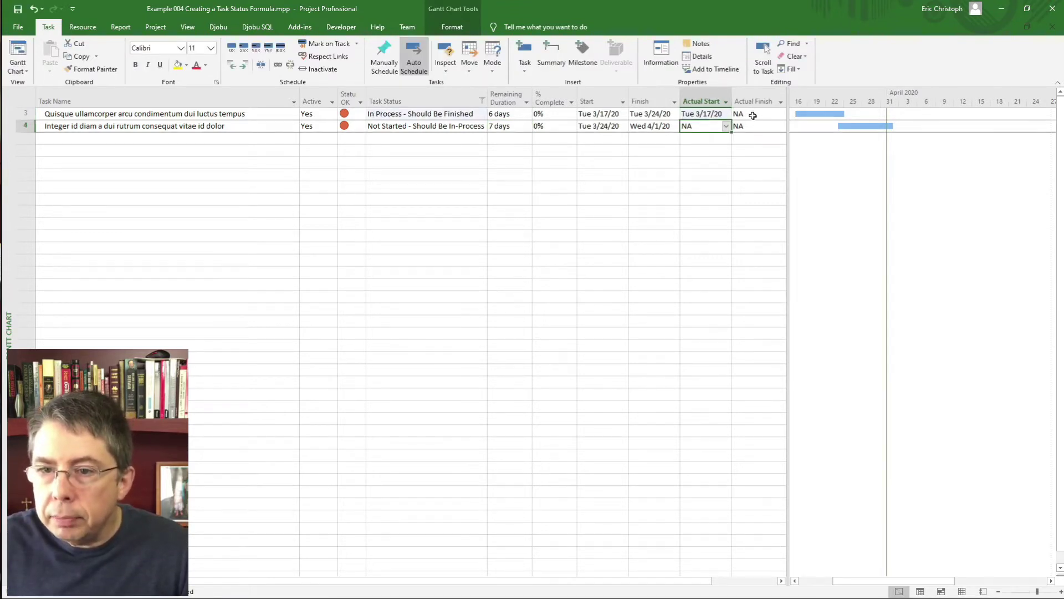
pyautogui.click(753, 115)
pyautogui.write('3/24')
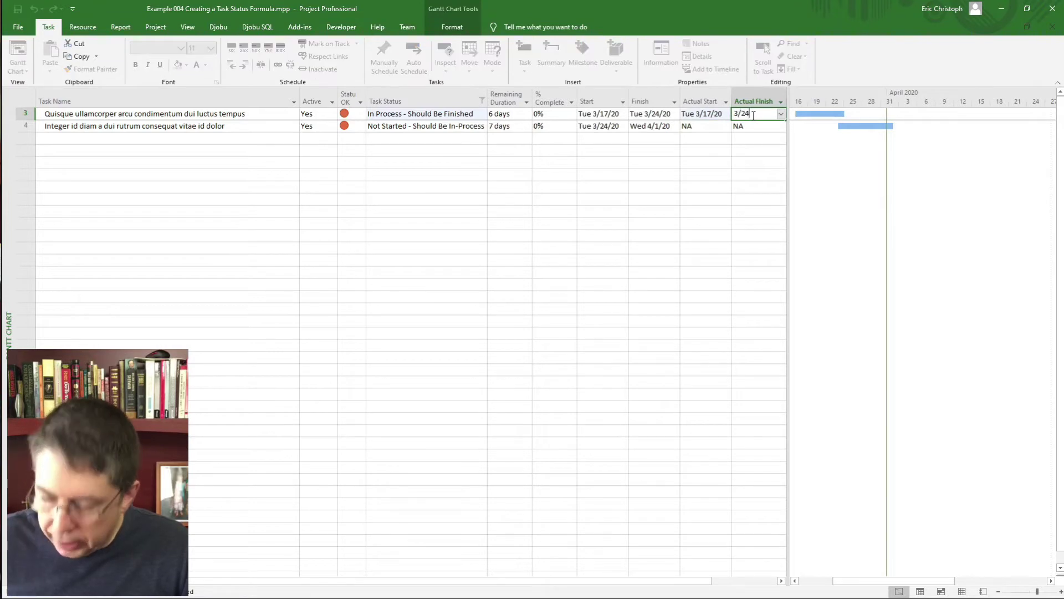
pyautogui.write('/20')
pyautogui.press('Return')
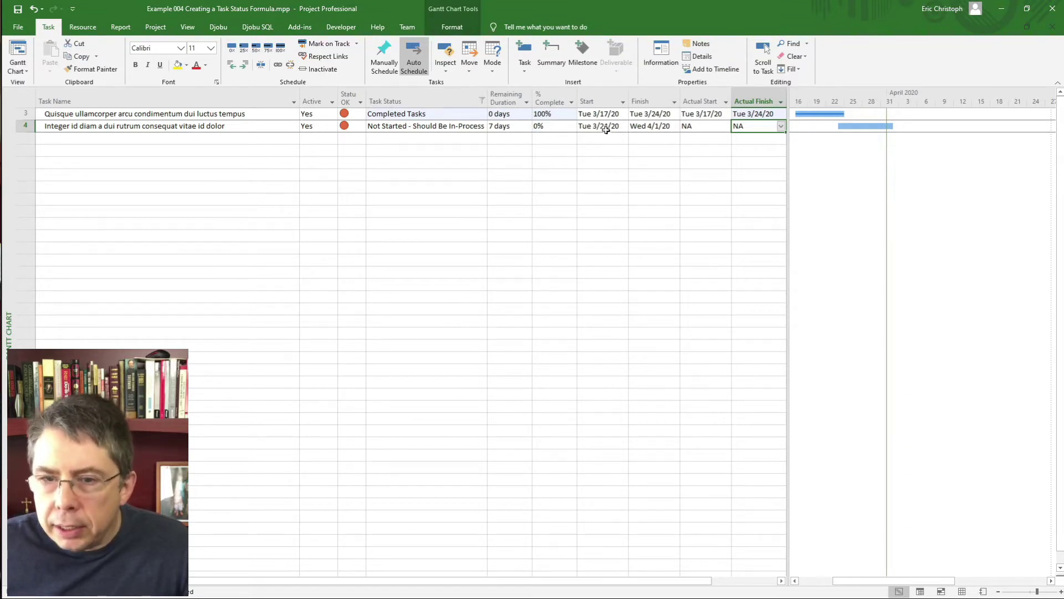
# - Set task 4's Actual Start to 3/24
pyautogui.click(700, 126)
pyautogui.write('3')
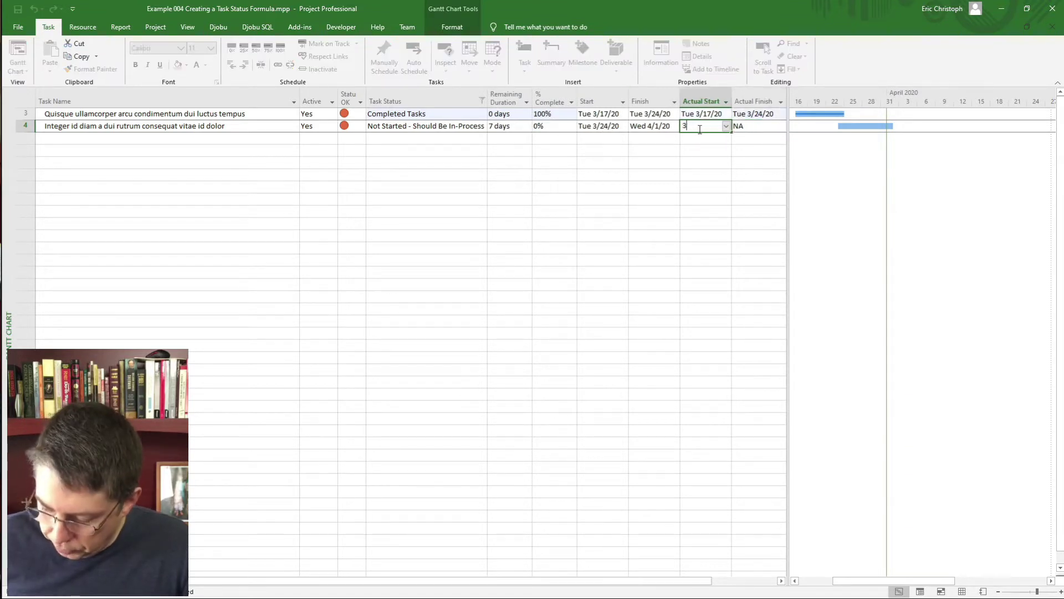
pyautogui.write('/24')
pyautogui.press('Return')
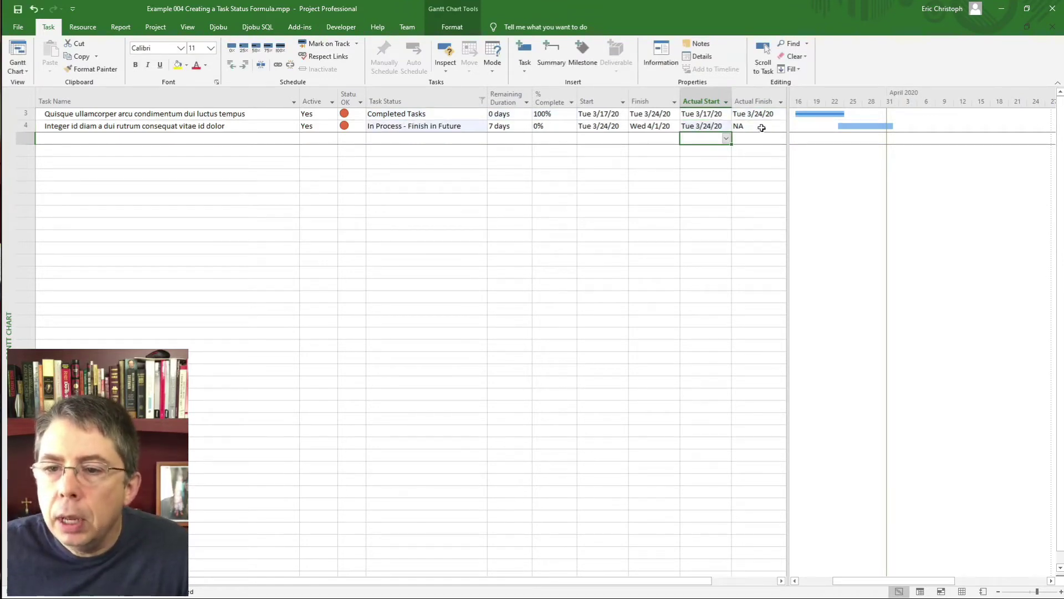
# - Mark task 4 on track and set its Remaining Duration to 3 days
pyautogui.click(608, 127)
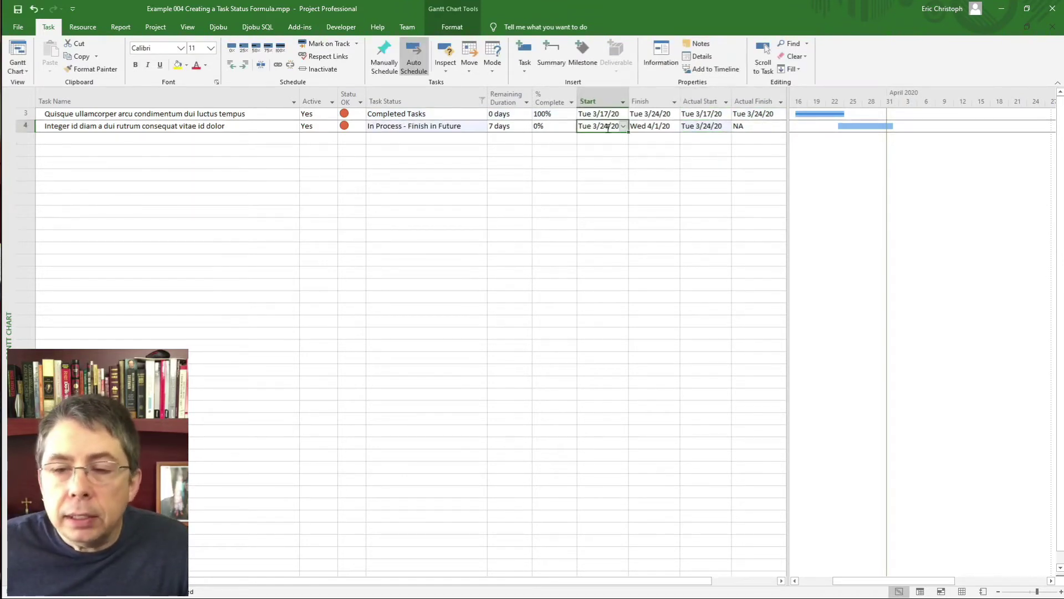
pyautogui.click(282, 128)
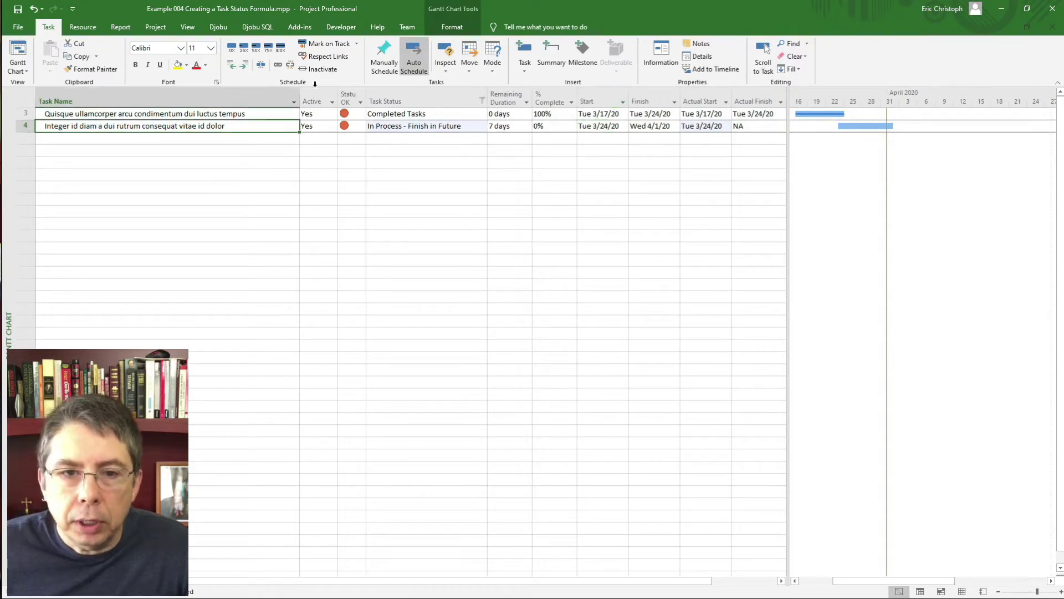
pyautogui.click(332, 49)
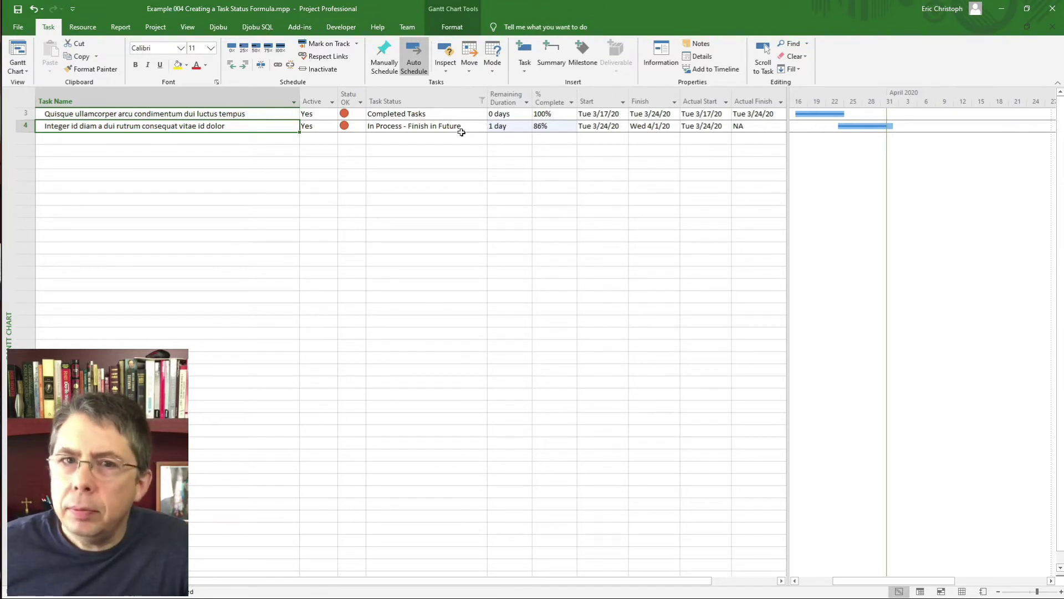
pyautogui.click(509, 127)
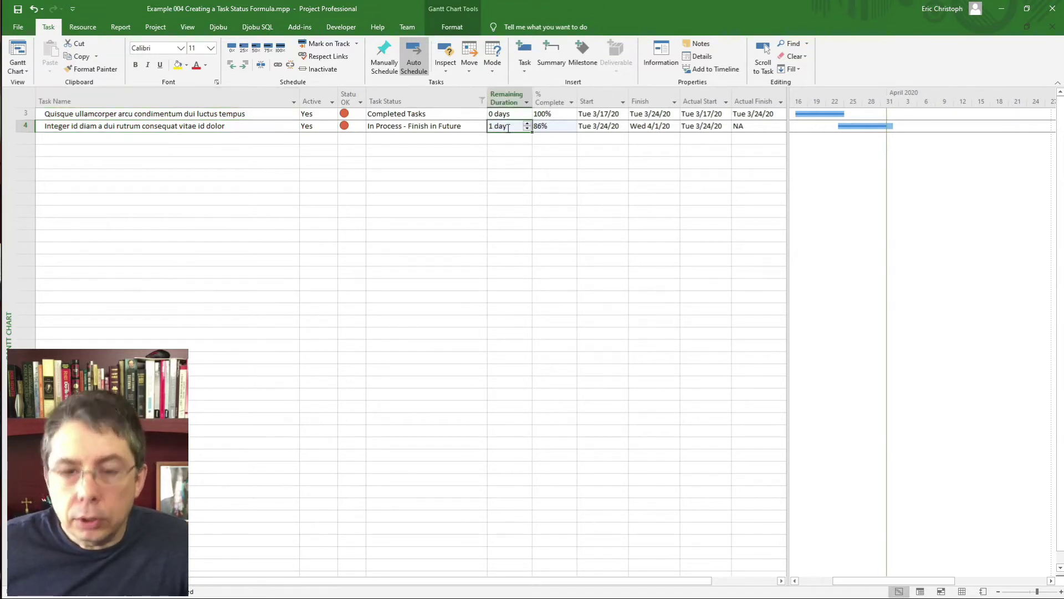
pyautogui.write('3')
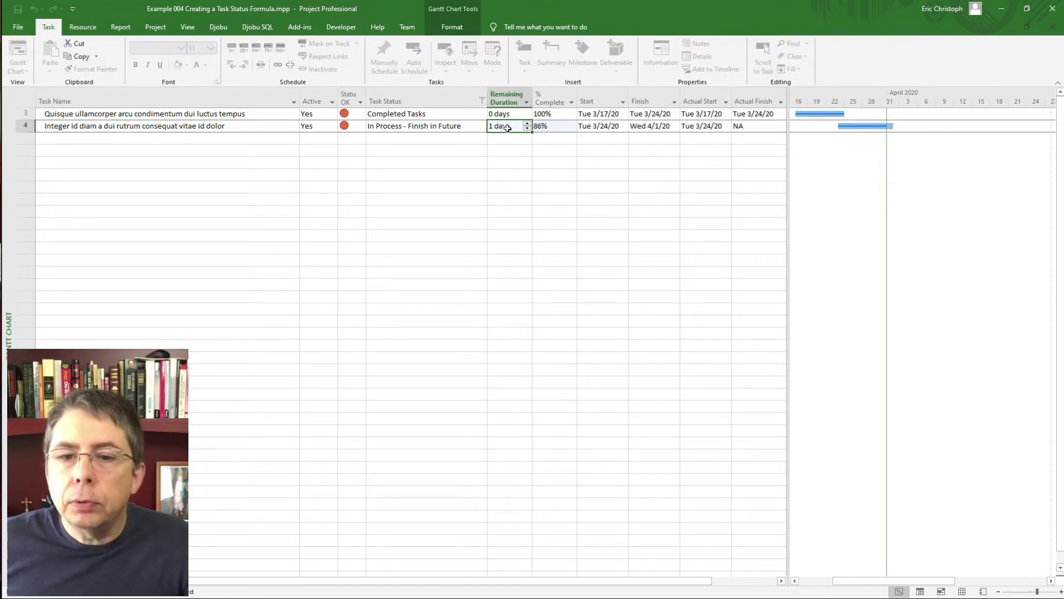
pyautogui.press('Return')
pyautogui.click(471, 130)
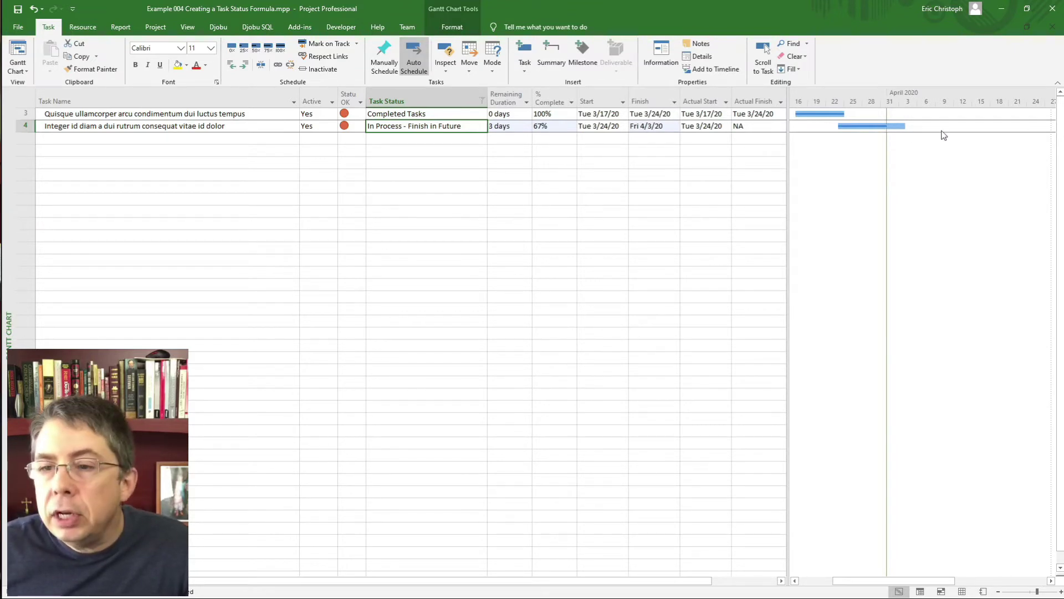
# - Check the Task Status Decision Tree slide in PowerPoint and return to the schedule in Project
pyautogui.moveTo(883, 125)
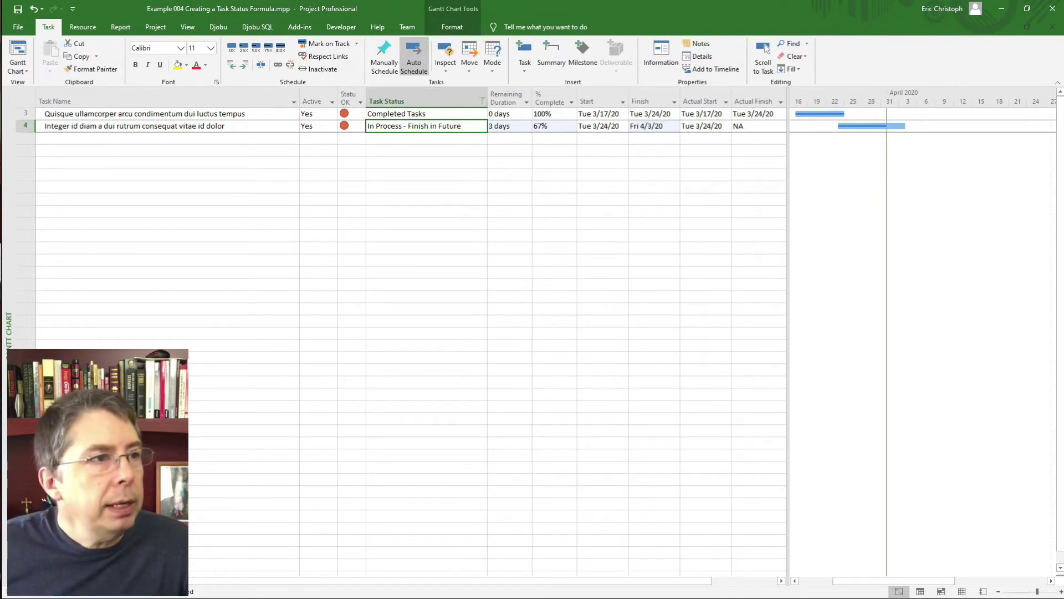
pyautogui.hotkey('alt', 'Tab')
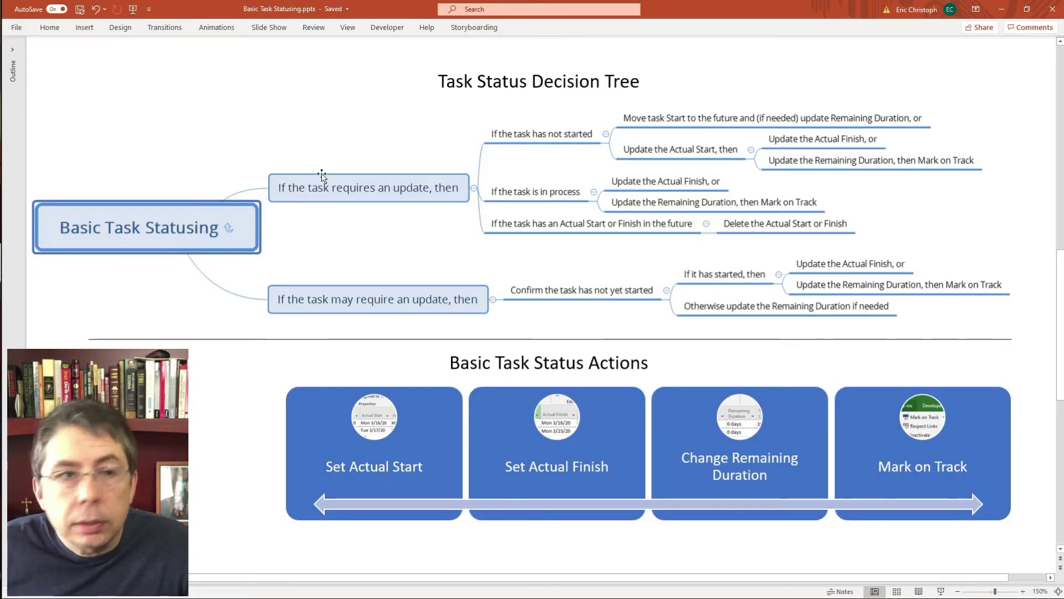
pyautogui.hotkey('alt', 'Tab')
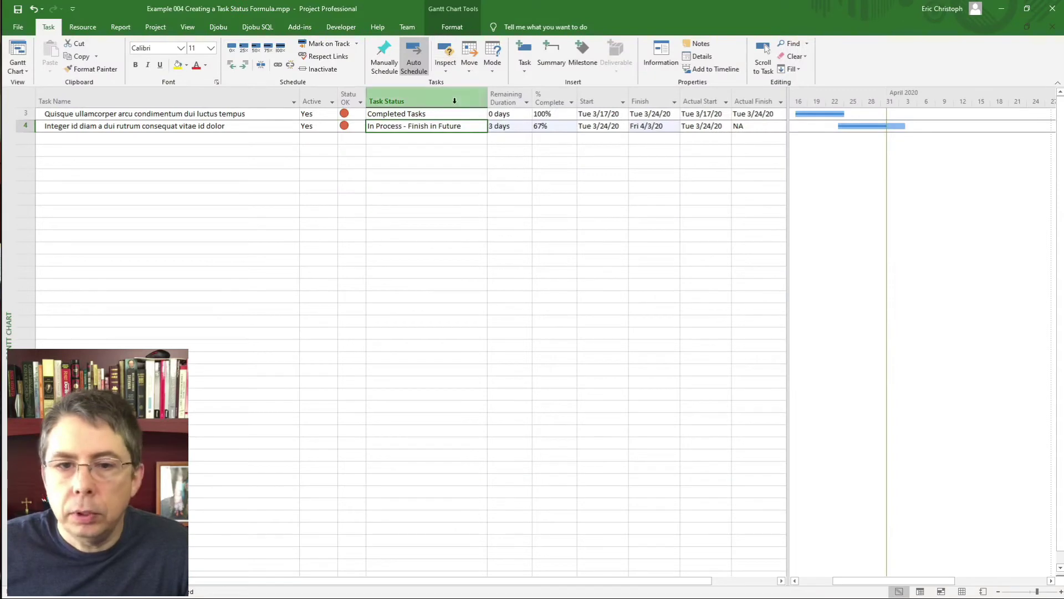
# - Filter the Task Status column to In Process - Finish in Future and In Process - Should Be Finished
pyautogui.click(483, 98)
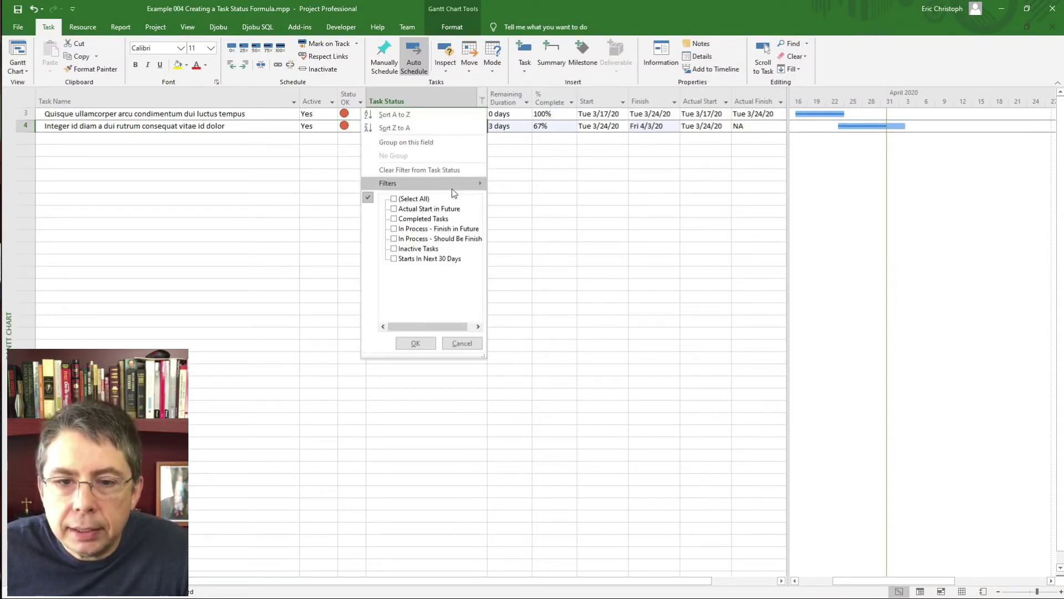
pyautogui.click(394, 228)
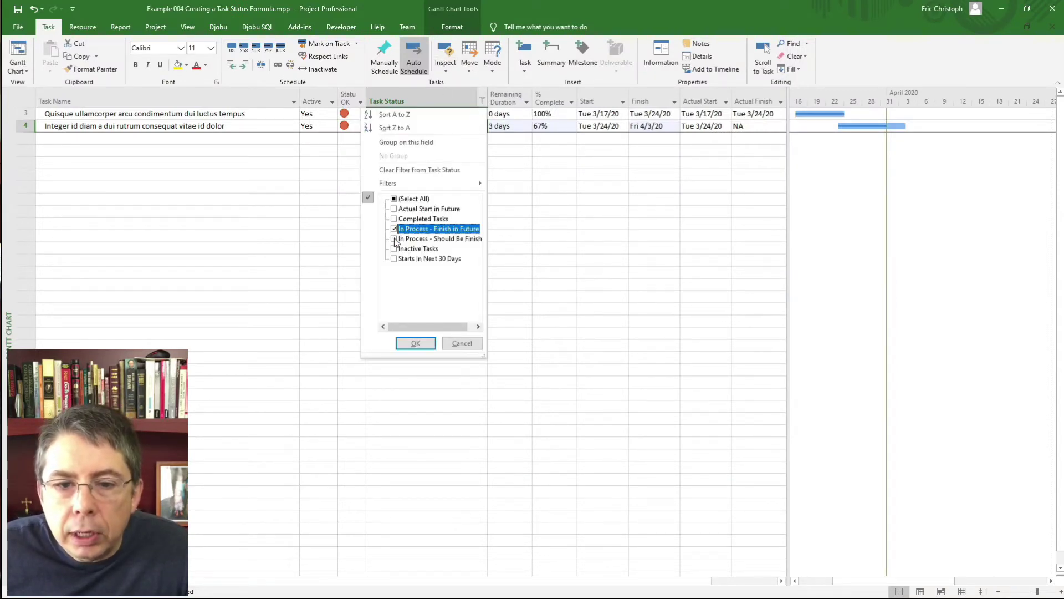
pyautogui.click(394, 238)
pyautogui.click(416, 344)
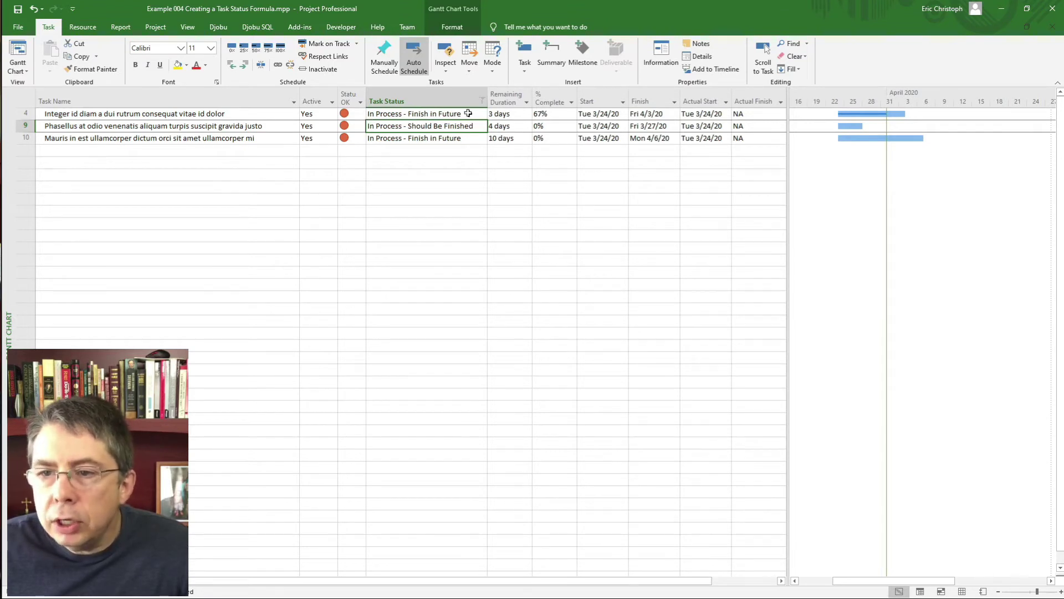
# - Set task 4's Status OK value to 1
pyautogui.click(358, 114)
pyautogui.write('1')
pyautogui.press('Return')
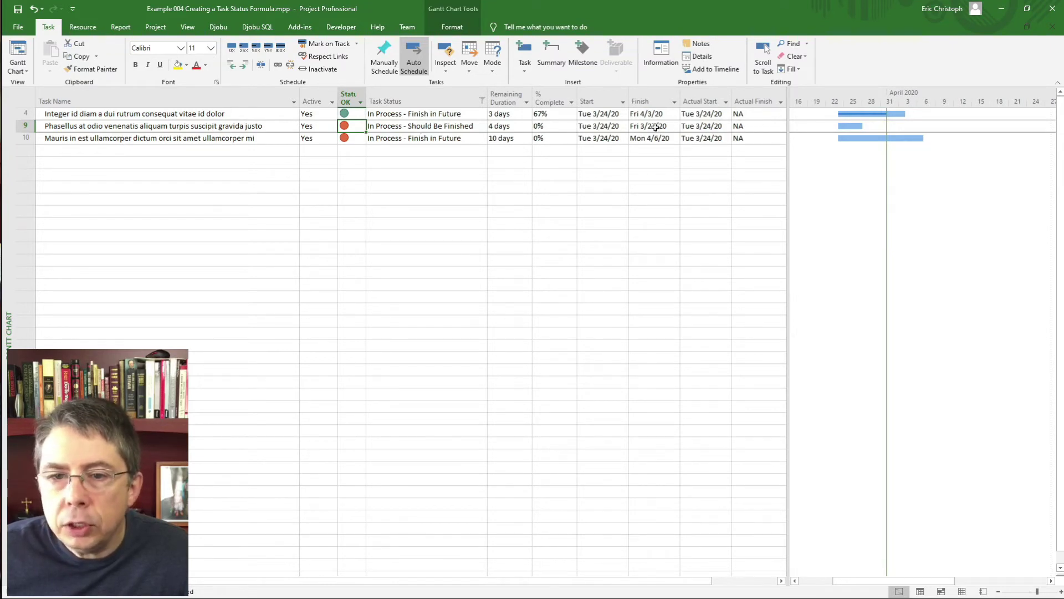
# - Set task 9's Actual Finish to 3/27 and its Status OK value to 1
pyautogui.click(749, 125)
pyautogui.write('3/27')
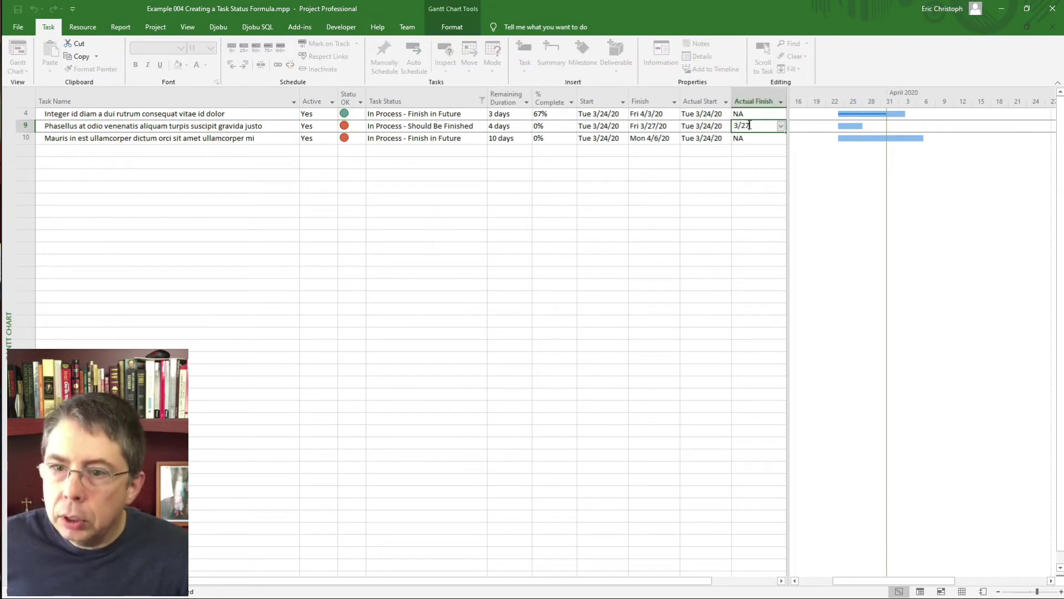
pyautogui.press('Return')
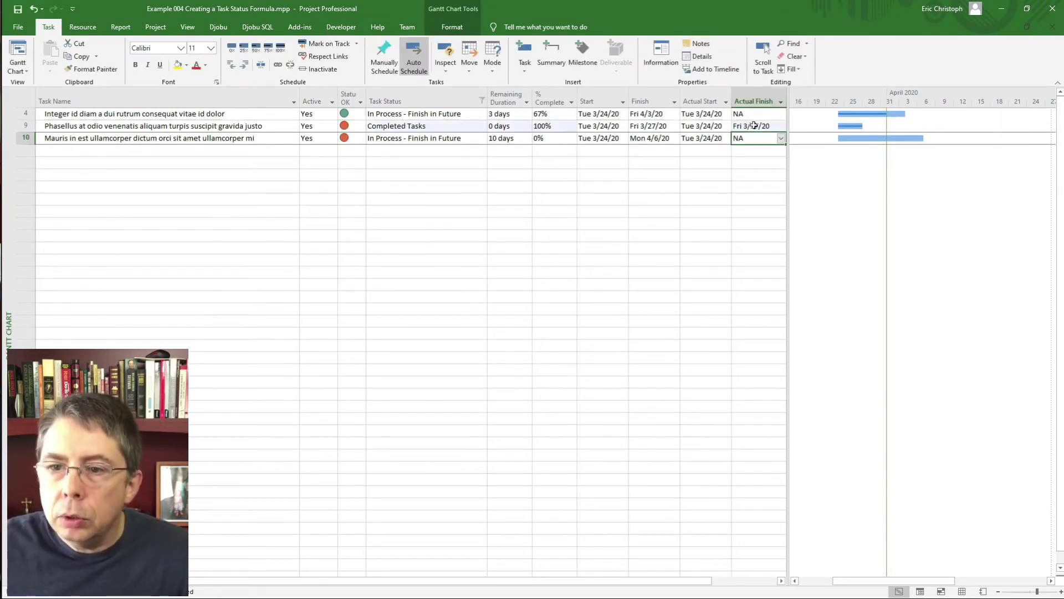
pyautogui.click(358, 127)
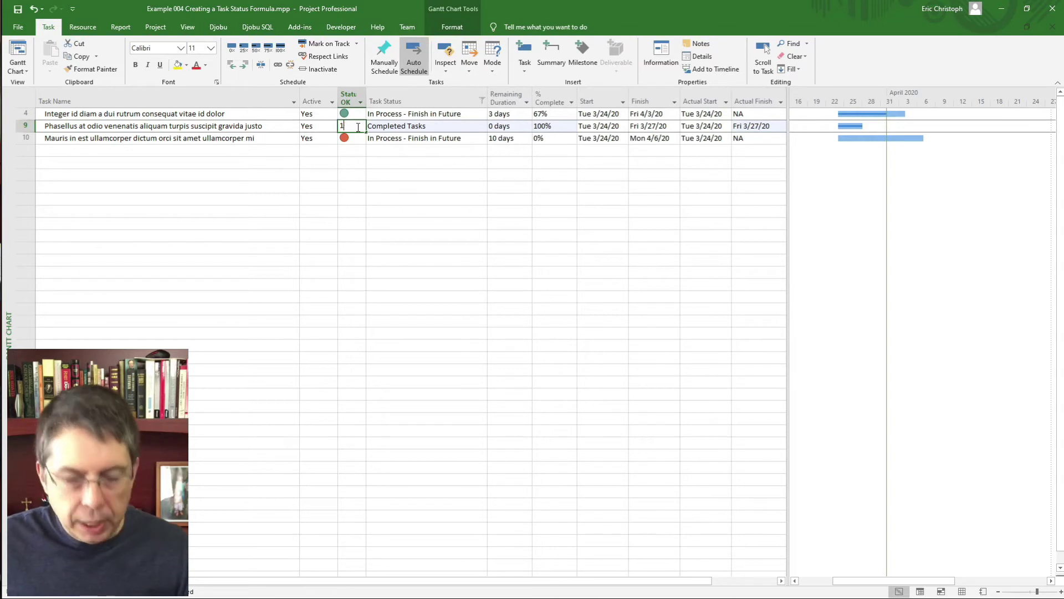
pyautogui.press('Return')
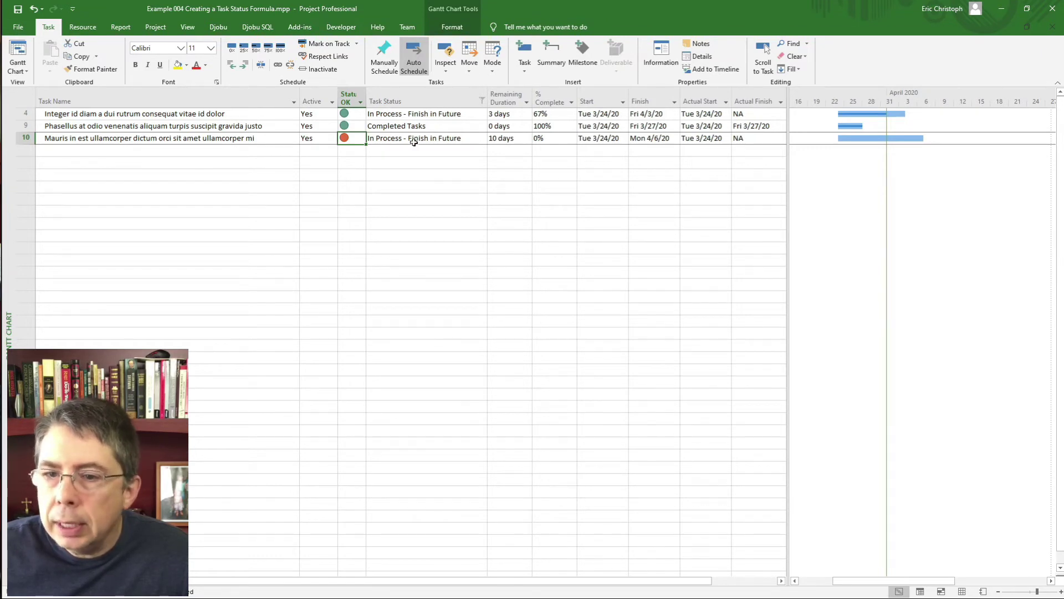
# - Mark task 10 on track and set its Status OK value to 1
pyautogui.click(263, 142)
pyautogui.click(331, 45)
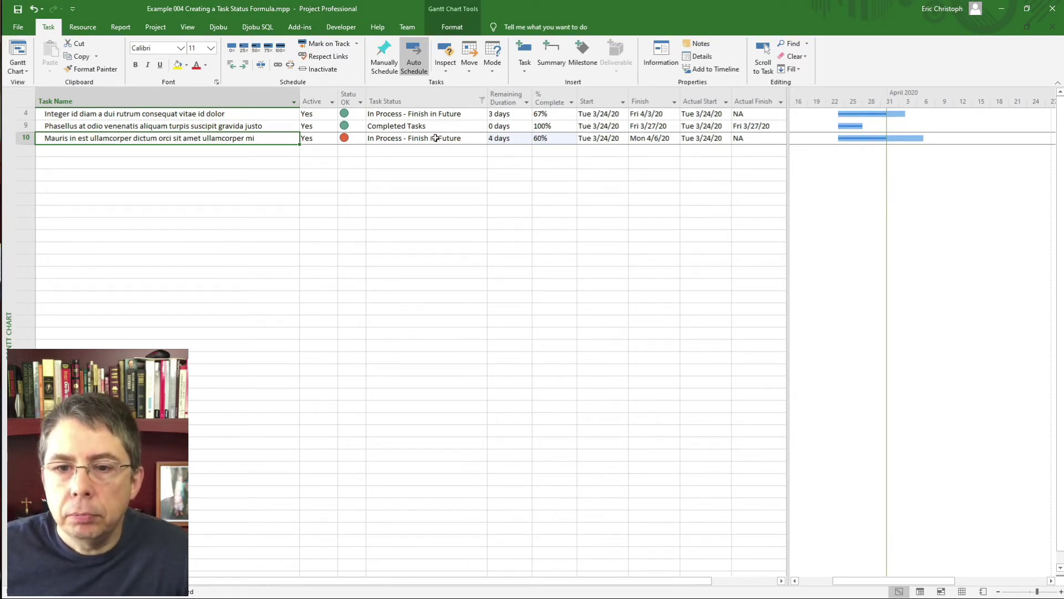
pyautogui.click(356, 140)
pyautogui.write('y')
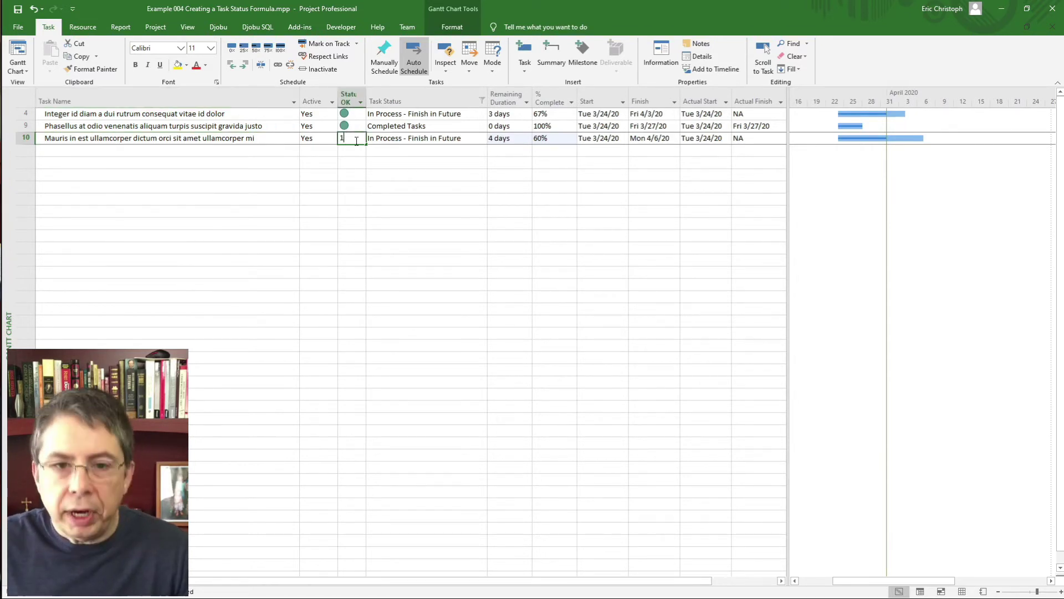
pyautogui.press('Return')
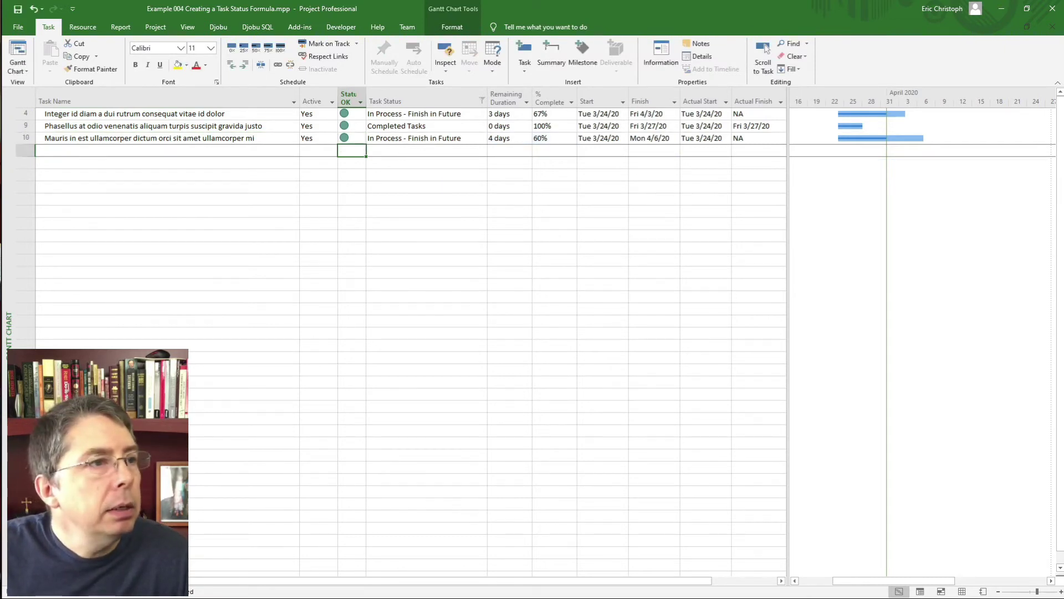
# - Check the Task Status Decision Tree slide in PowerPoint and, back in Project, filter the Task Status column to Actual Start in Future
pyautogui.hotkey('alt', 'Tab')
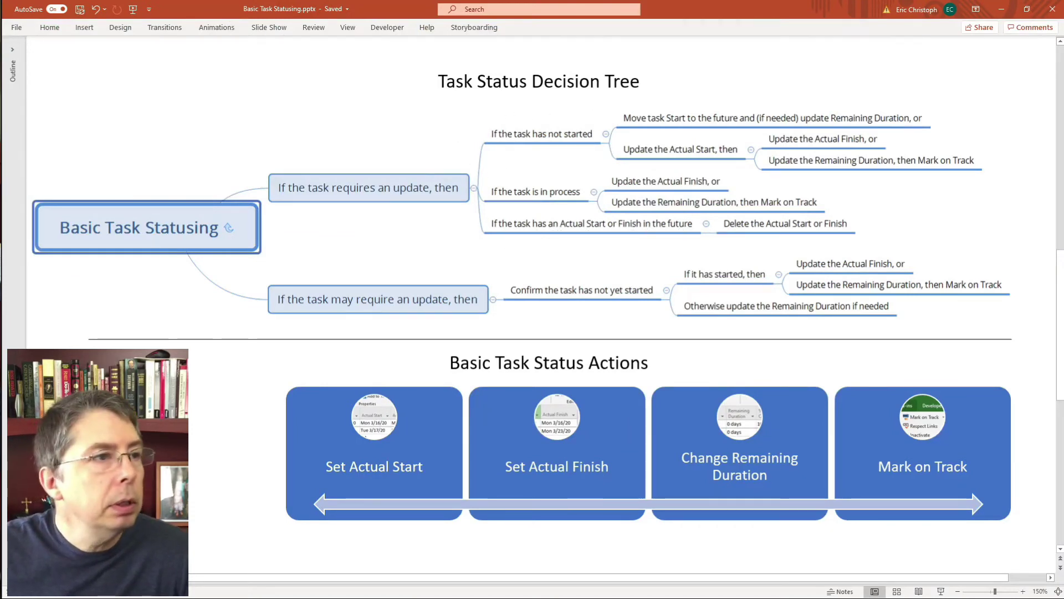
pyautogui.hotkey('alt', 'Tab')
pyautogui.click(465, 98)
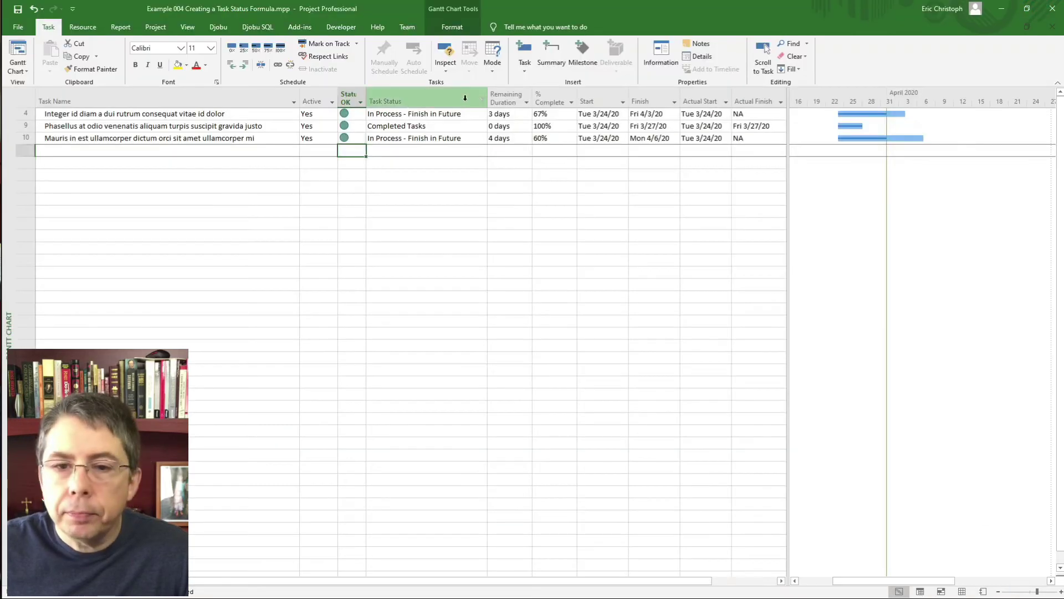
pyautogui.click(481, 101)
pyautogui.click(413, 229)
pyautogui.click(405, 209)
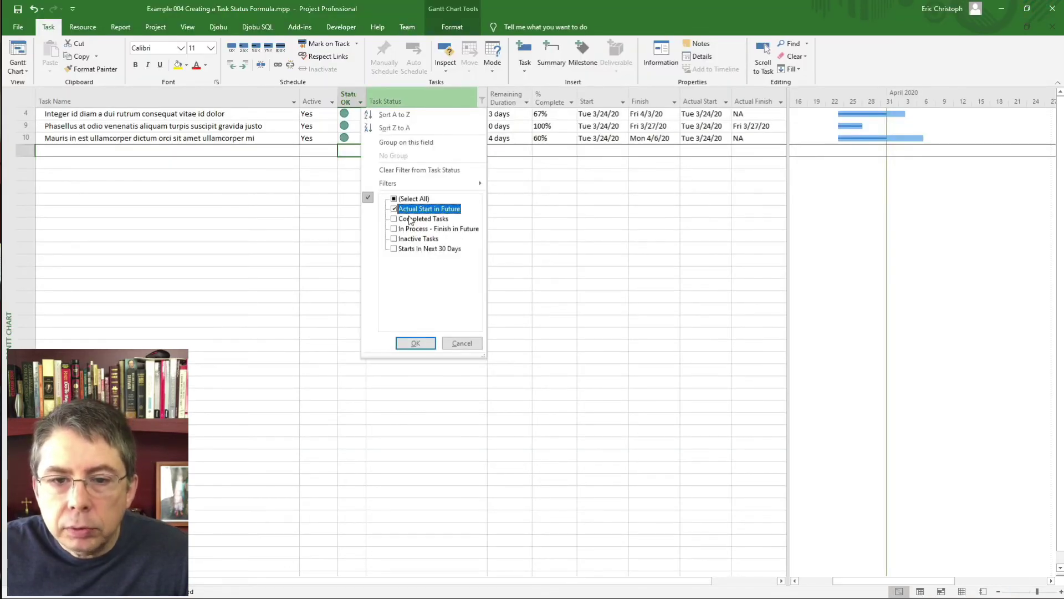
pyautogui.click(417, 343)
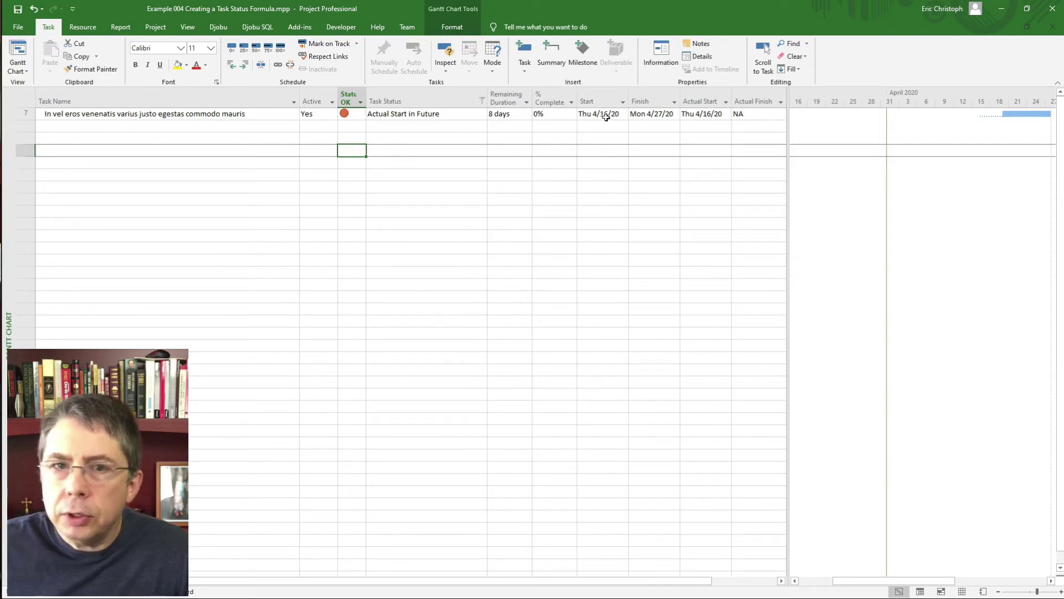
# - Delete task 7's Actual Start date and set its Status OK value to 1
pyautogui.click(710, 116)
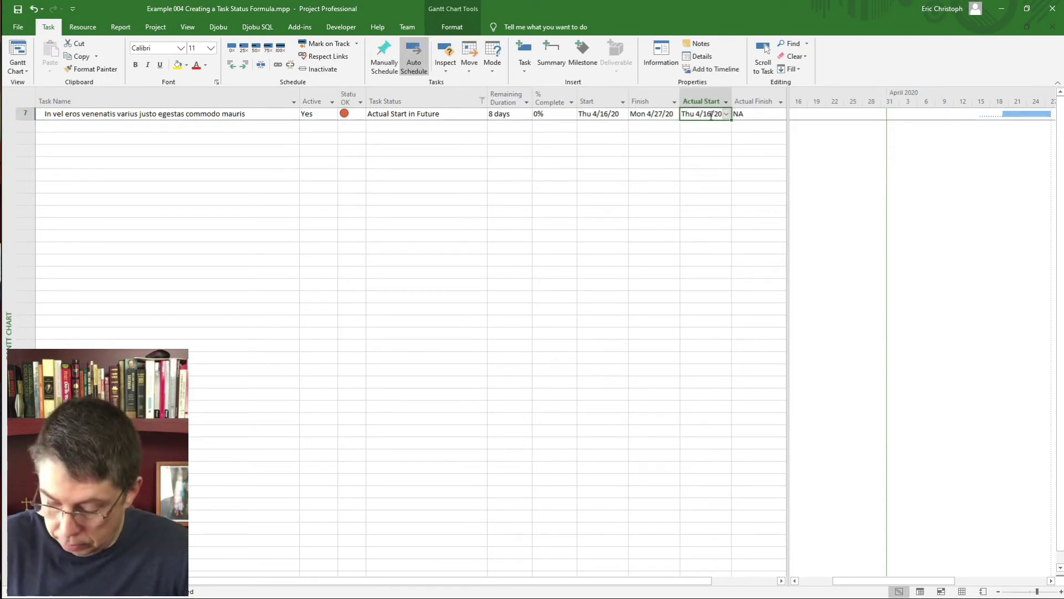
pyautogui.press('Delete')
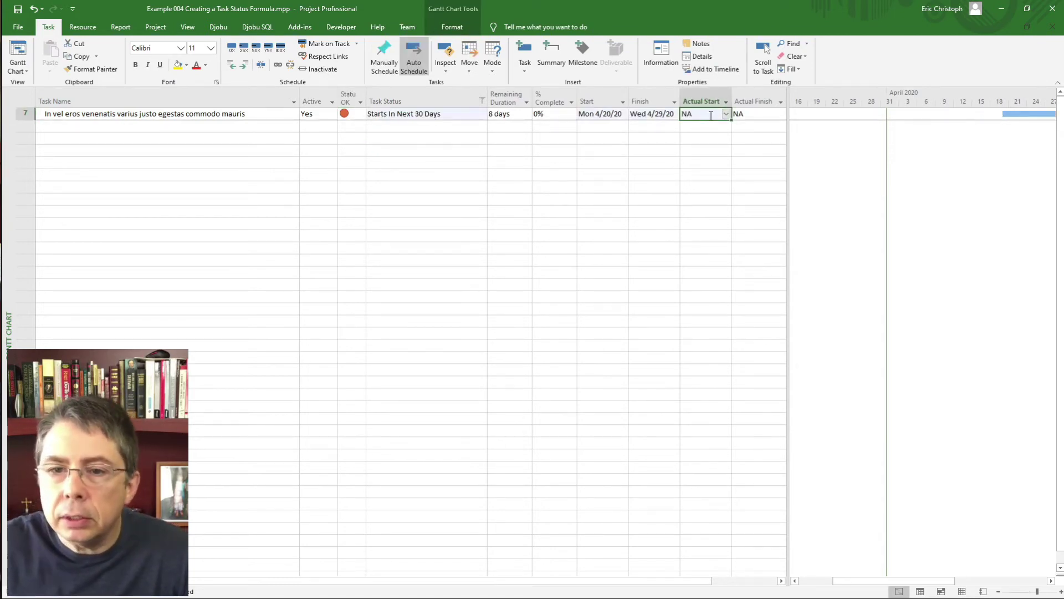
pyautogui.click(344, 116)
pyautogui.write('1')
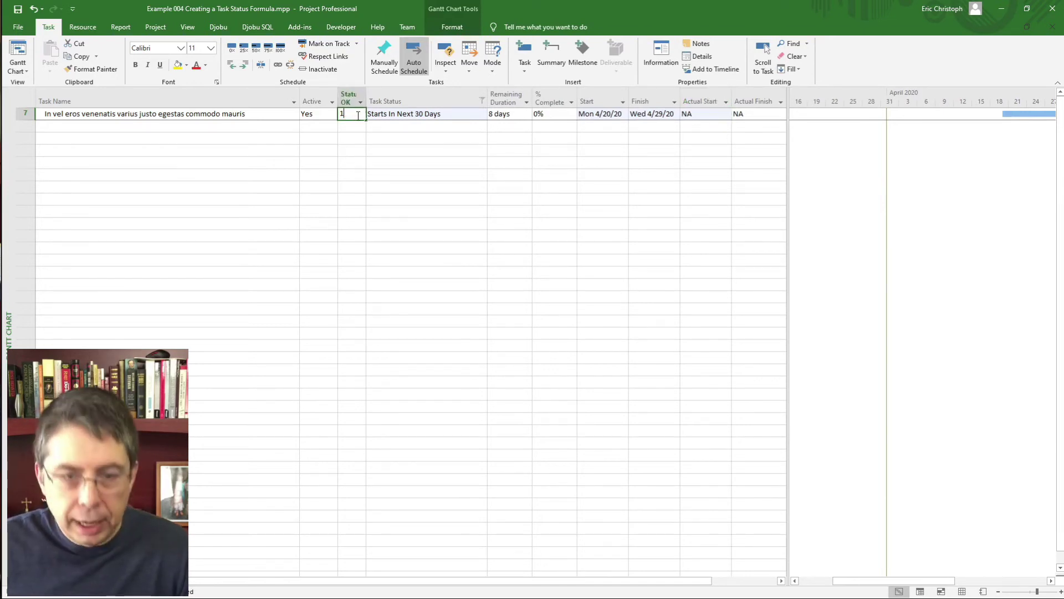
pyautogui.press('Return')
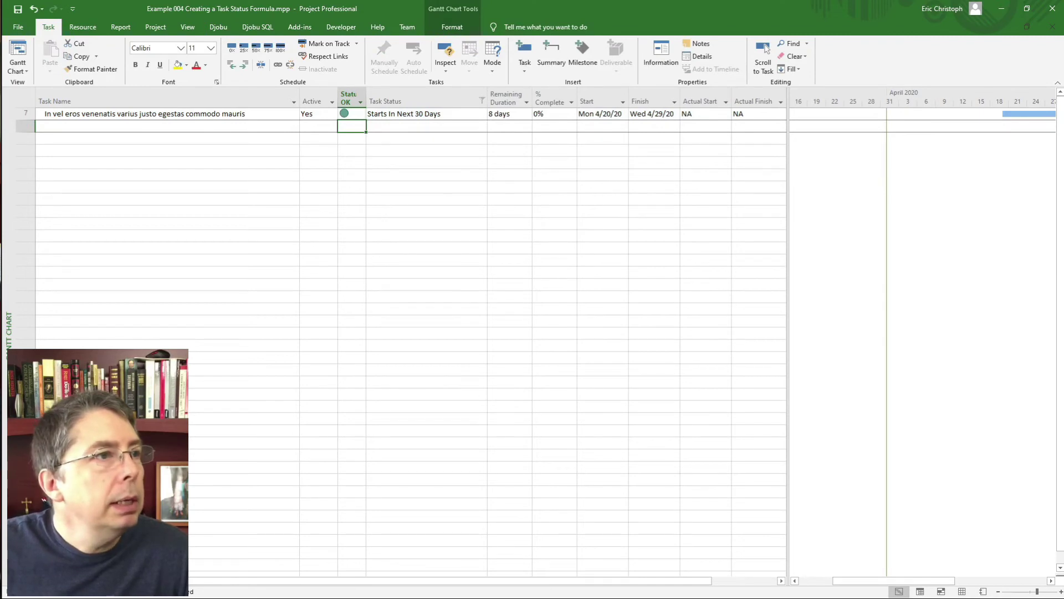
# - Review the decision tree in PowerPoint and, back in Project, filter Task Status to Starts In Future and Starts In Next 30 Days
pyautogui.hotkey('alt', 'Tab')
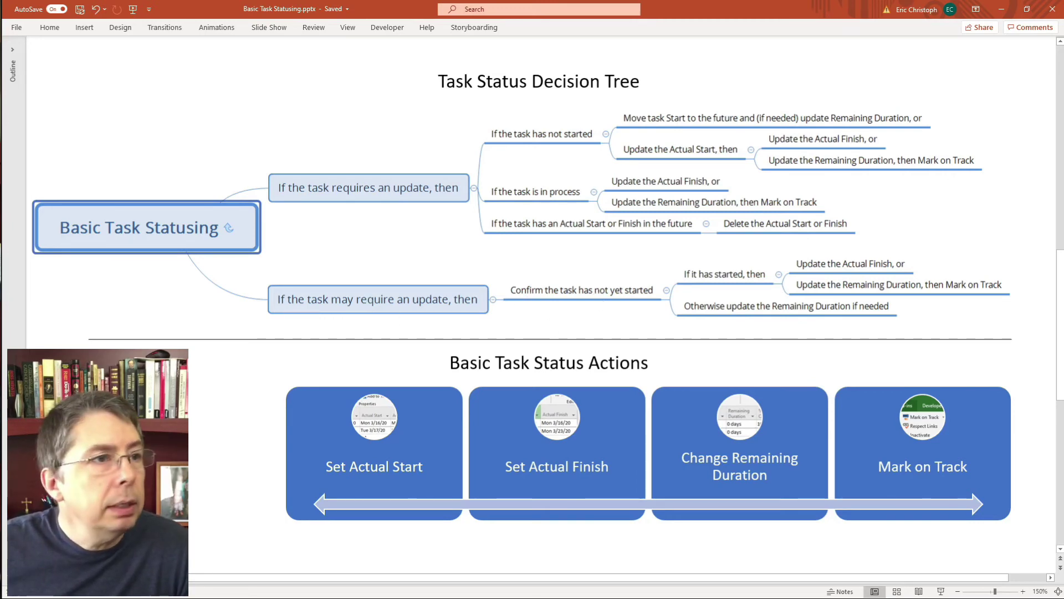
pyautogui.hotkey('alt', 'Tab')
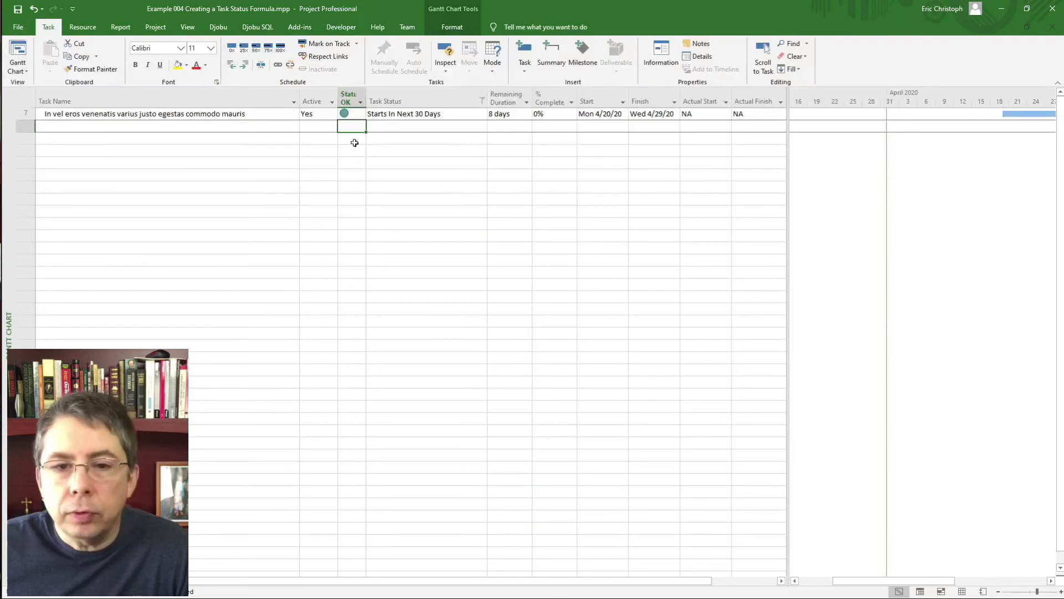
pyautogui.click(483, 100)
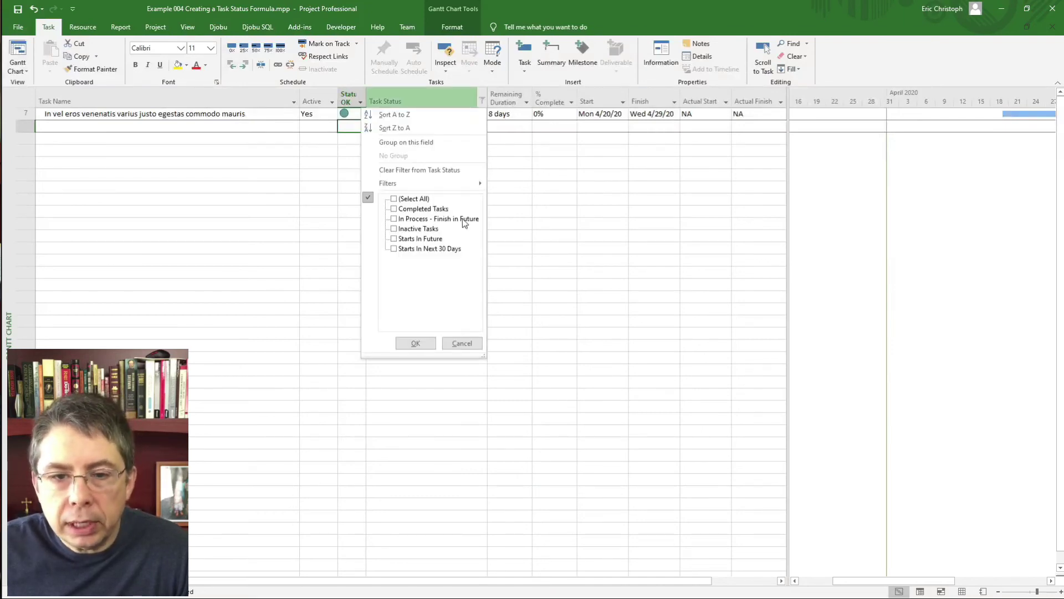
pyautogui.click(394, 239)
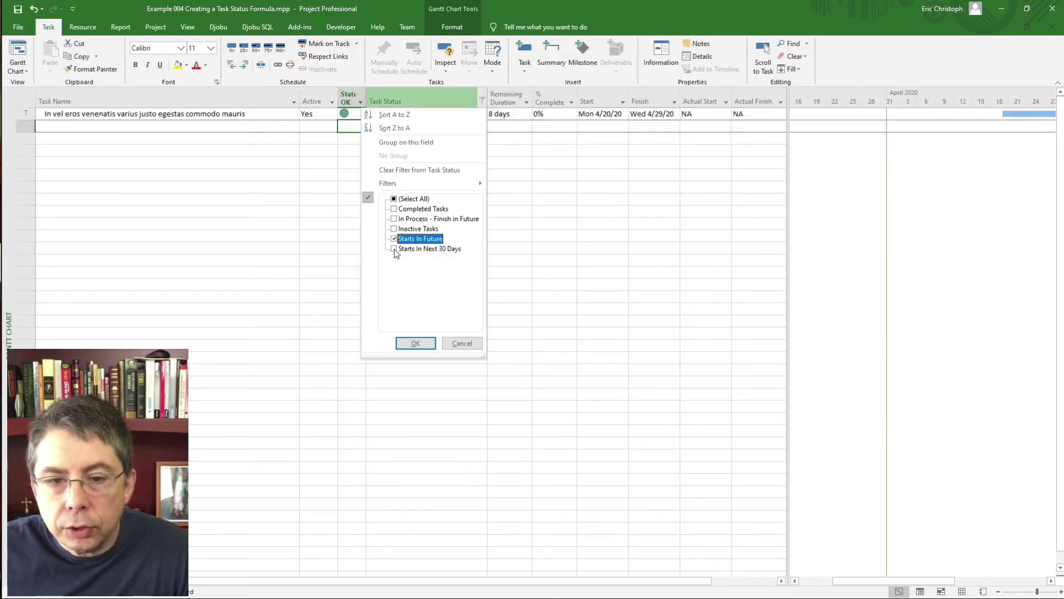
pyautogui.click(394, 248)
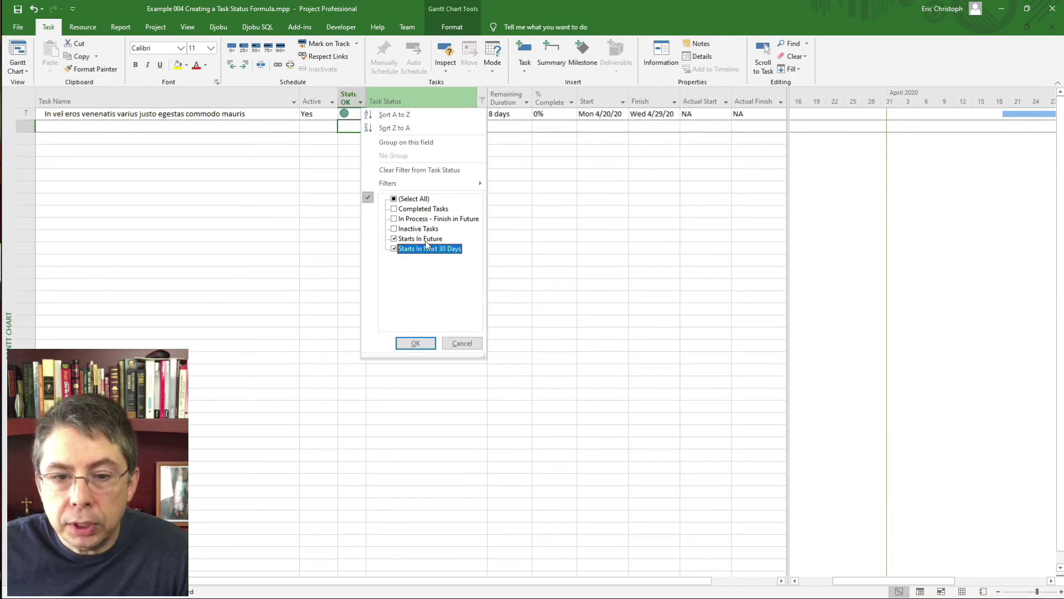
pyautogui.click(415, 343)
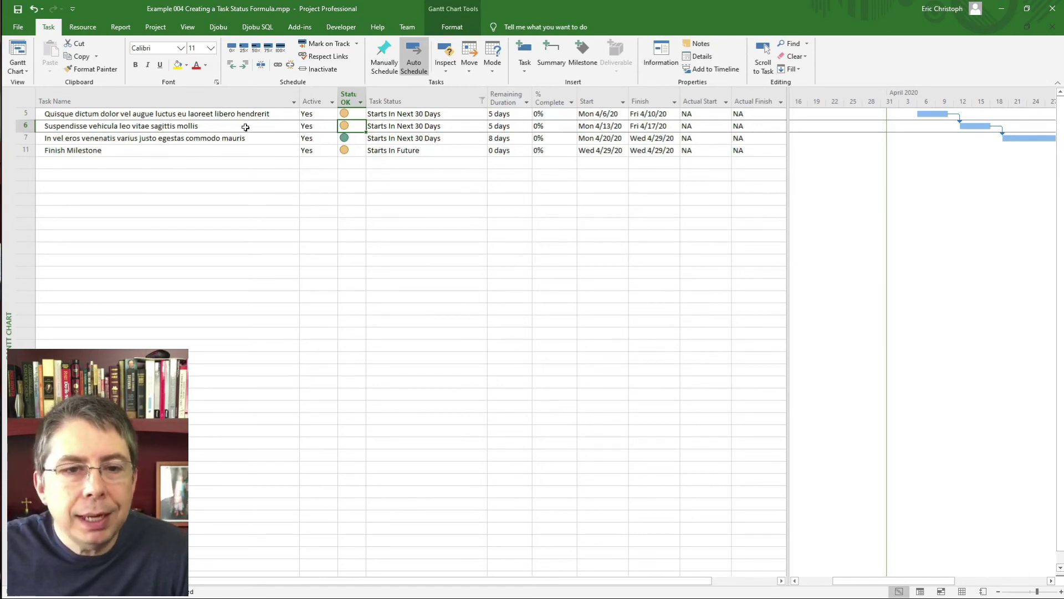
# - Set task 6's Remaining Duration to 7 days
pyautogui.click(506, 127)
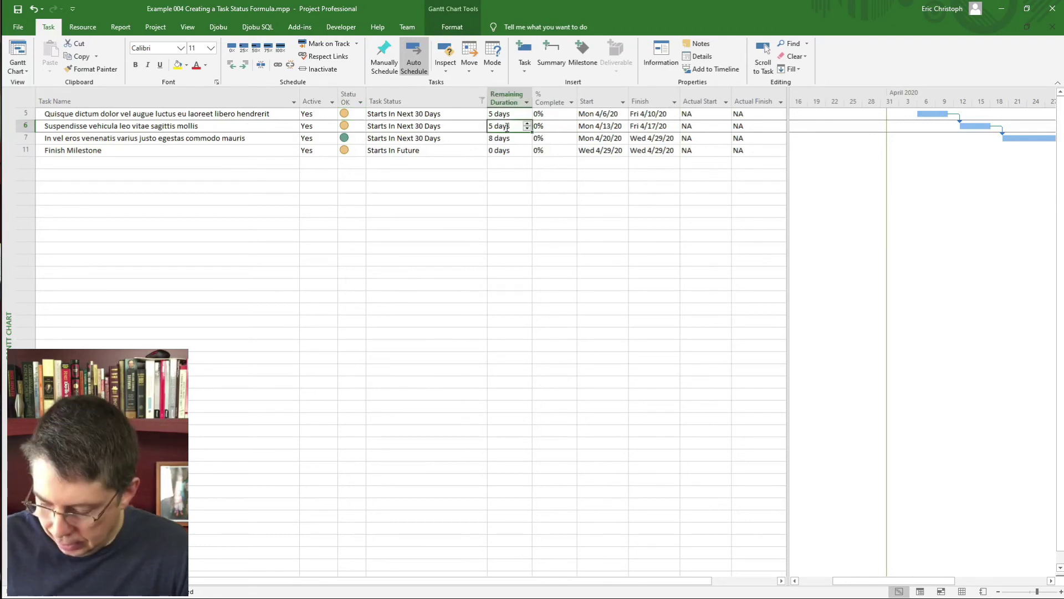
pyautogui.write('7')
pyautogui.press('Return')
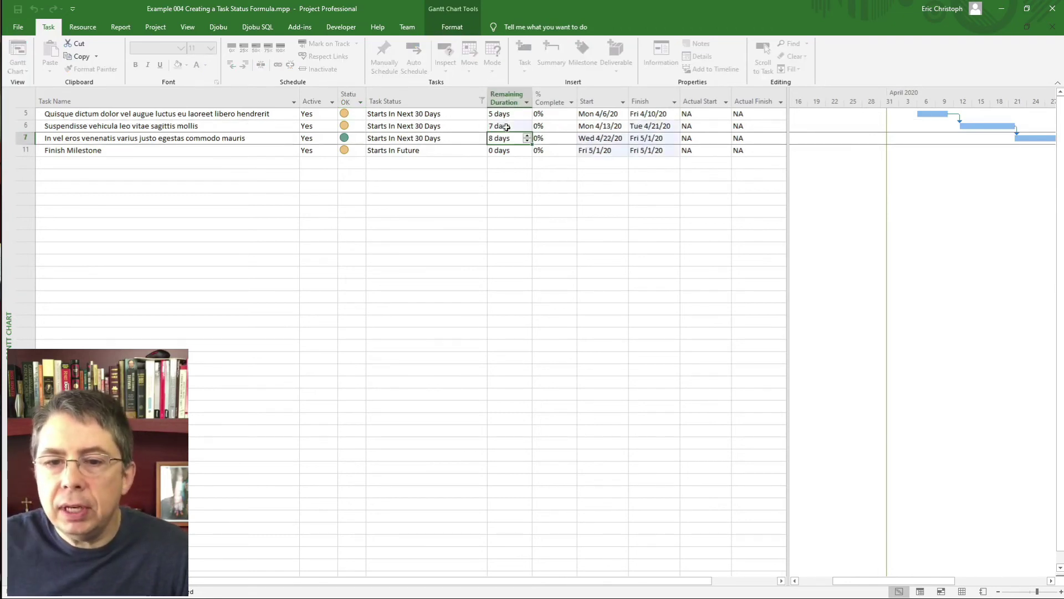
# - Set the Status OK value to 1 for tasks 5, 6 and 11
pyautogui.click(351, 117)
pyautogui.write('1')
pyautogui.press('Return')
pyautogui.write('1')
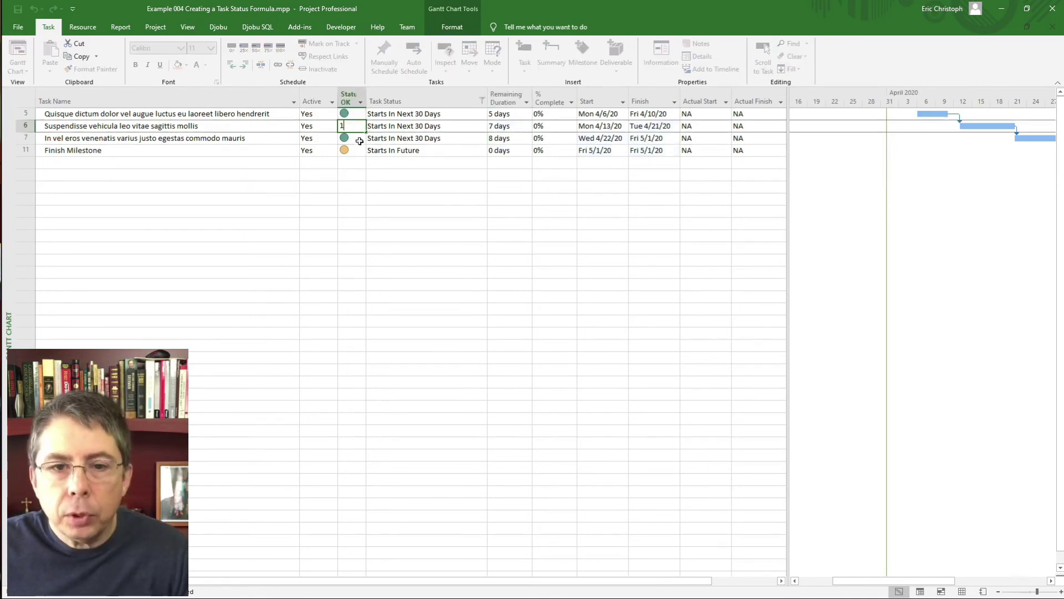
pyautogui.click(360, 150)
pyautogui.write('1')
pyautogui.click(359, 128)
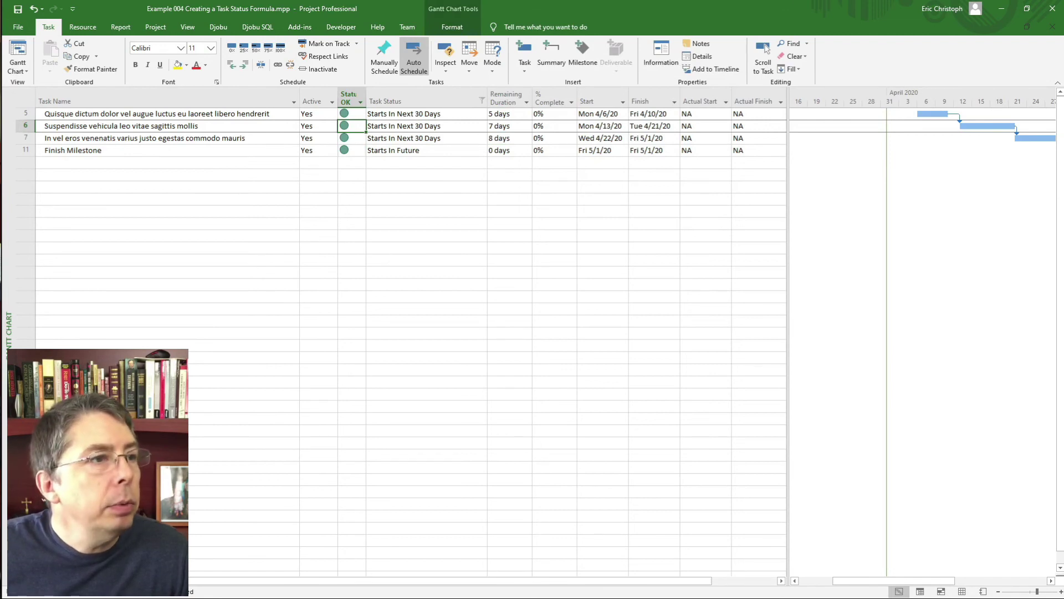
# - Consult the decision tree slide in PowerPoint again and, back in Project, clear the filter from the Task Status column
pyautogui.hotkey('alt', 'Tab')
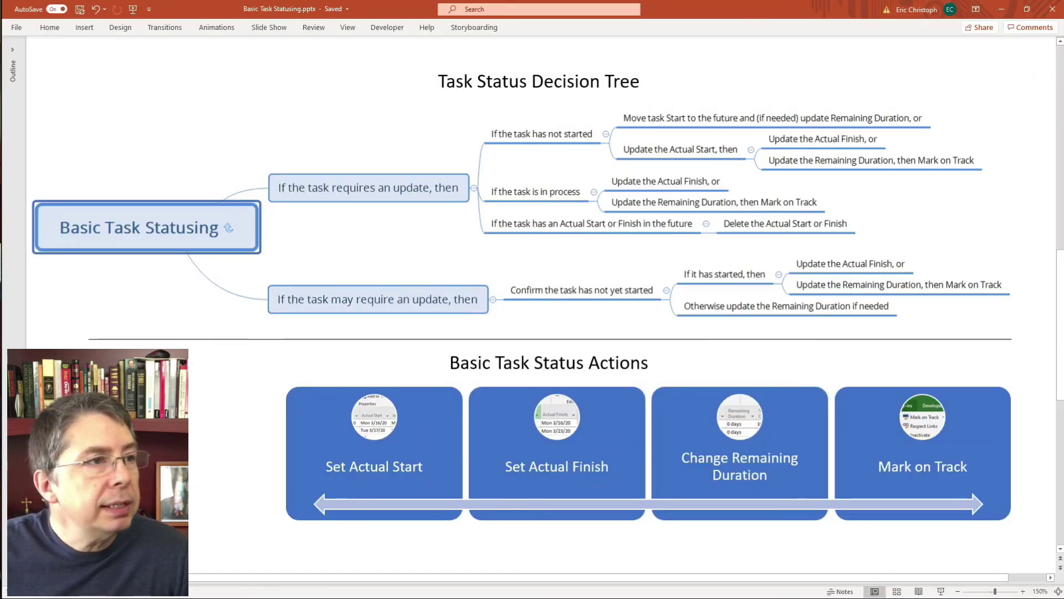
pyautogui.hotkey('alt', 'Tab')
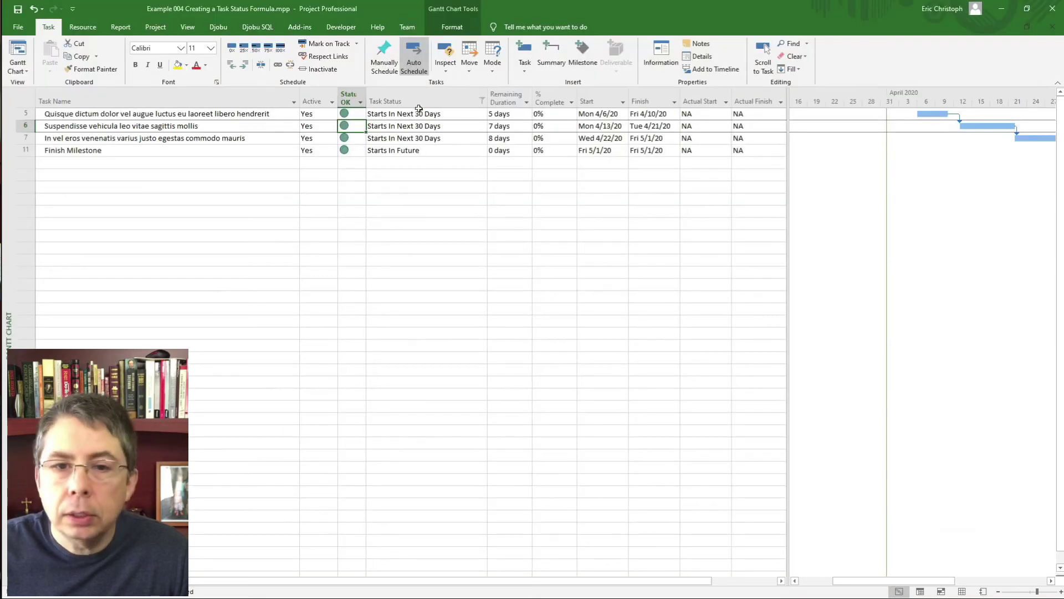
pyautogui.click(483, 101)
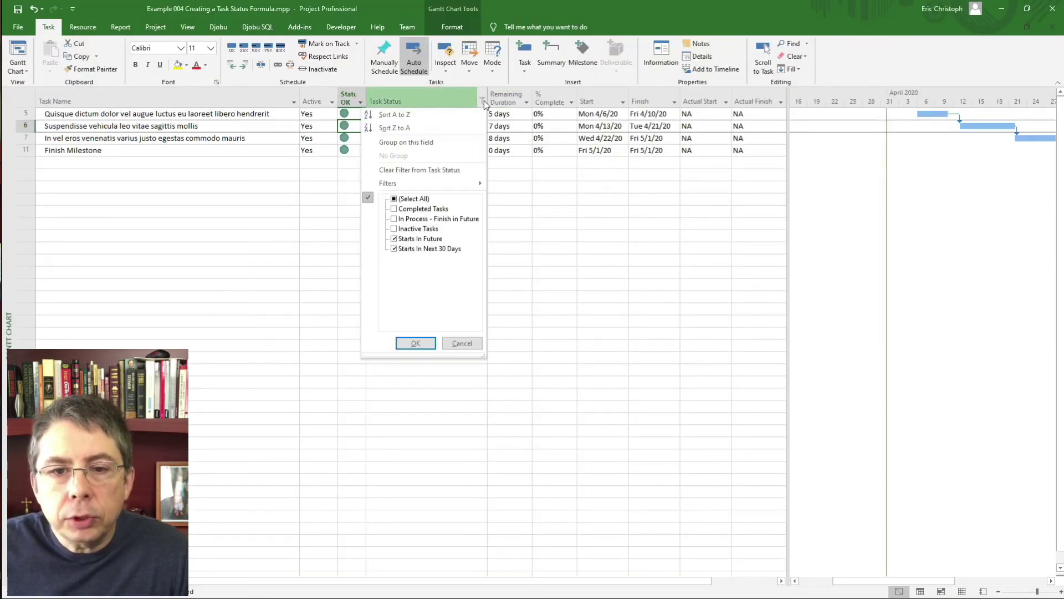
pyautogui.click(421, 169)
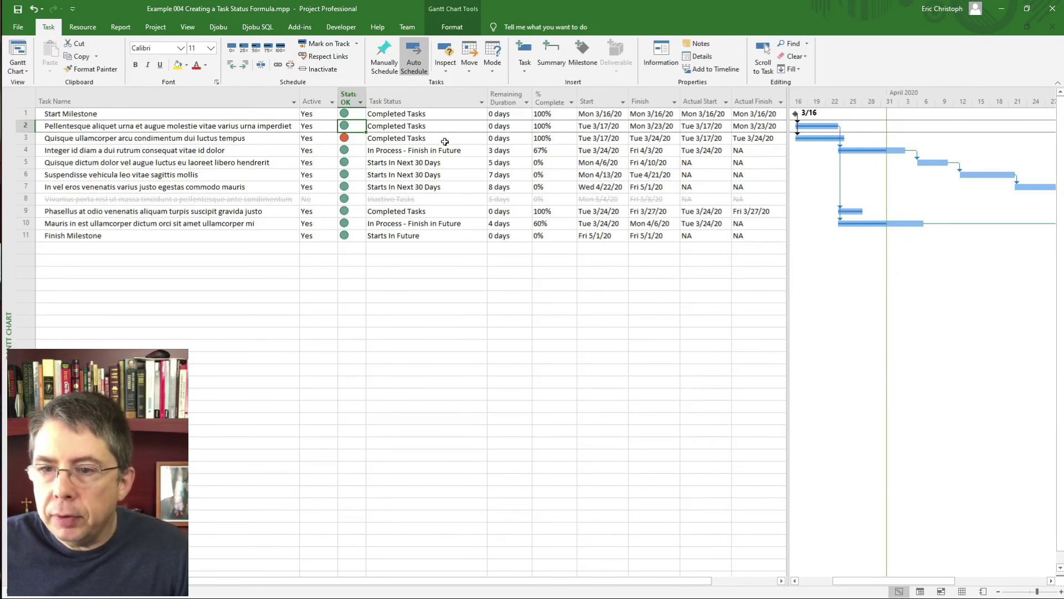
# - Set the Status OK value of completed task 3 to 1
pyautogui.click(347, 139)
pyautogui.write('1')
pyautogui.press('Return')
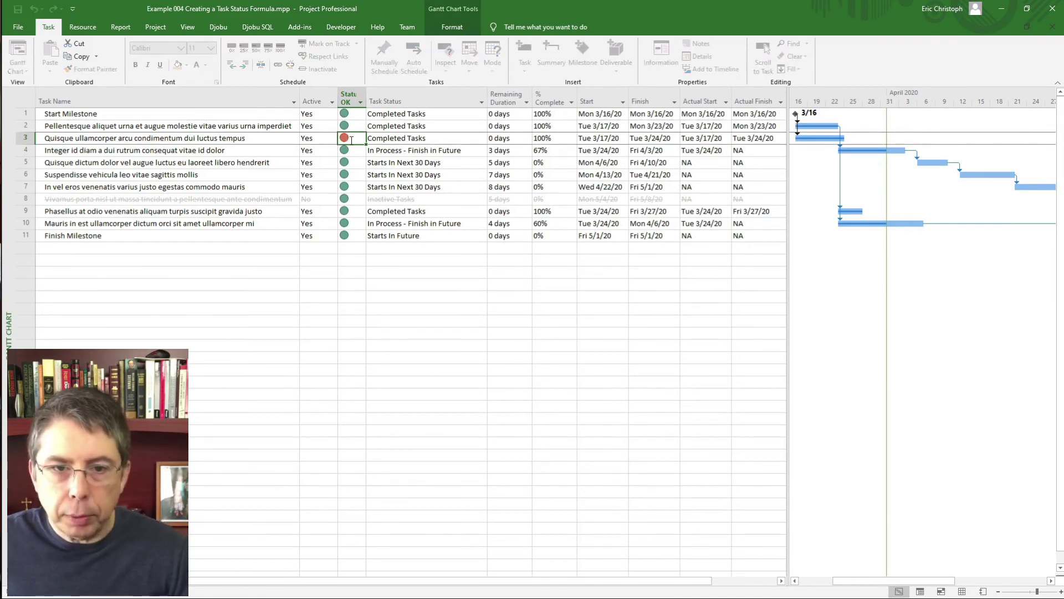